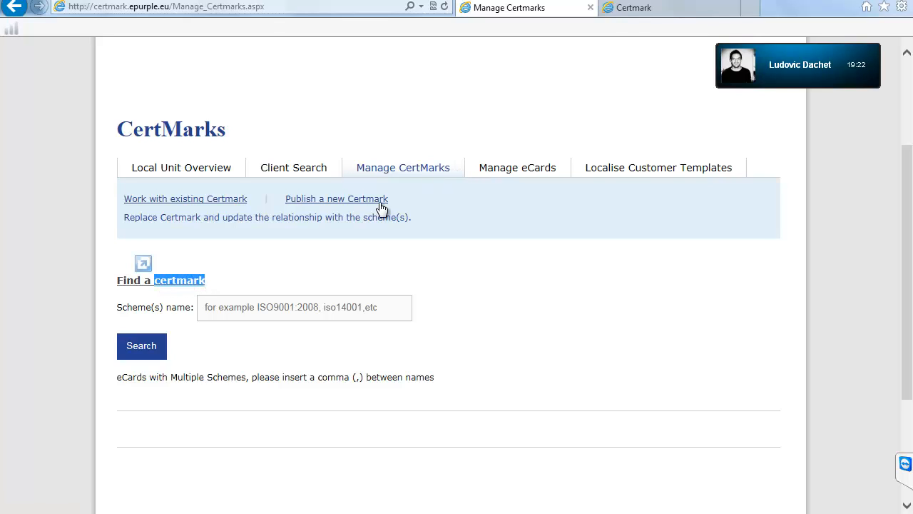
# Step: Highlight 'Certmark', the CertMarks title and 'eCards' on the Find a certmark page while explaining
pyautogui.moveTo(389, 198); pyautogui.dragTo(353, 198)
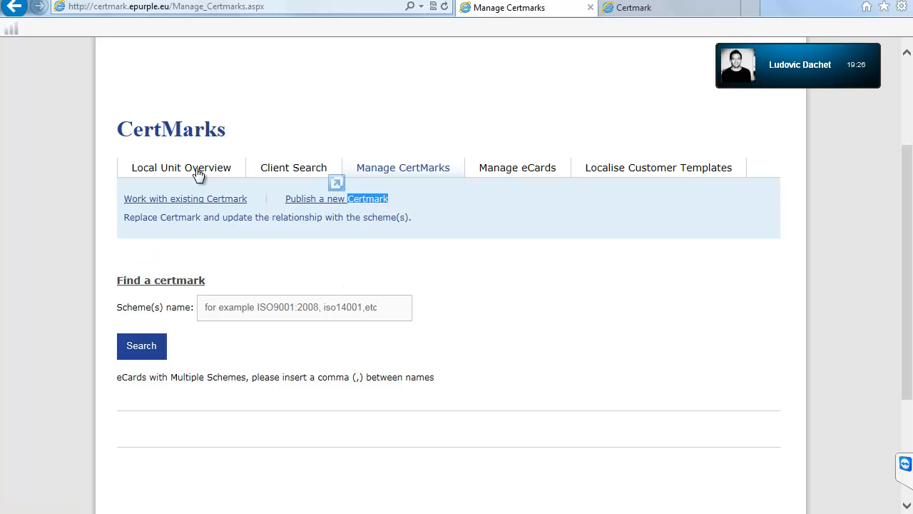
pyautogui.click(171, 132)
pyautogui.moveTo(170, 132); pyautogui.dragTo(183, 132)
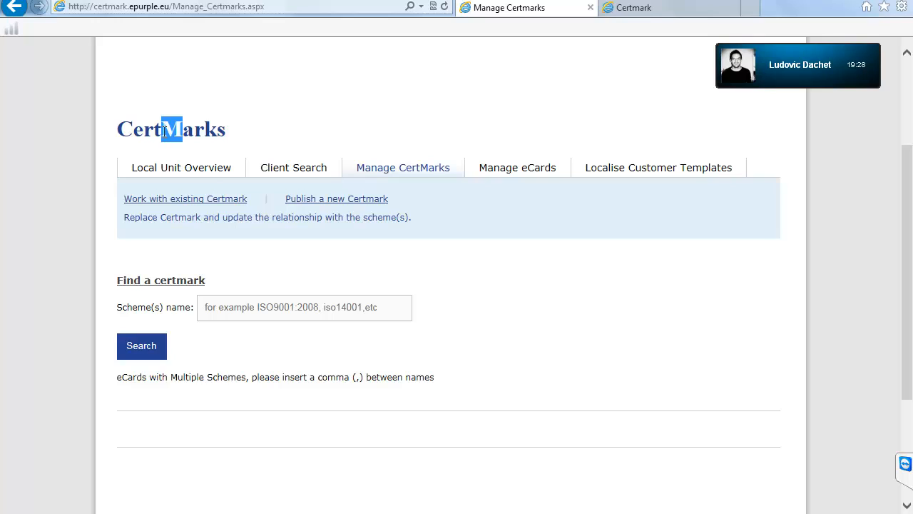
pyautogui.click(161, 279)
pyautogui.doubleClick(159, 280)
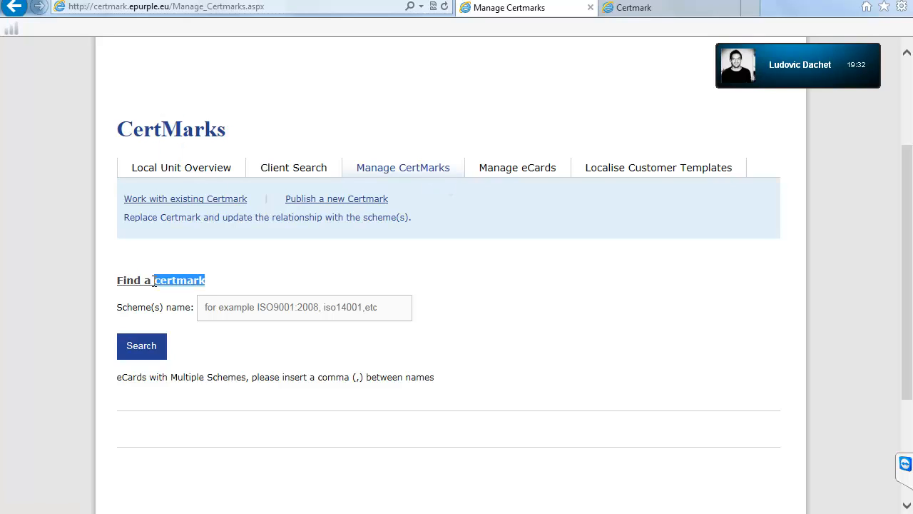
pyautogui.click(155, 281)
pyautogui.moveTo(156, 279); pyautogui.dragTo(164, 279)
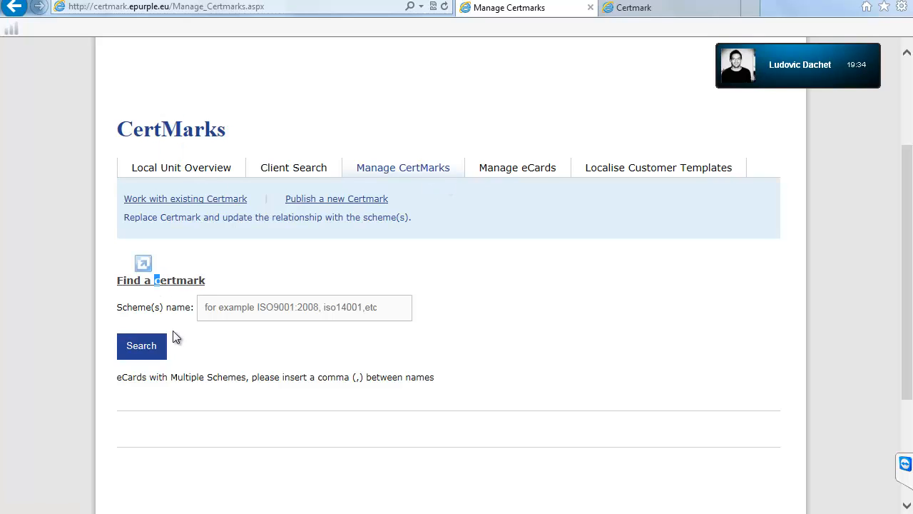
pyautogui.moveTo(117, 378); pyautogui.dragTo(147, 377)
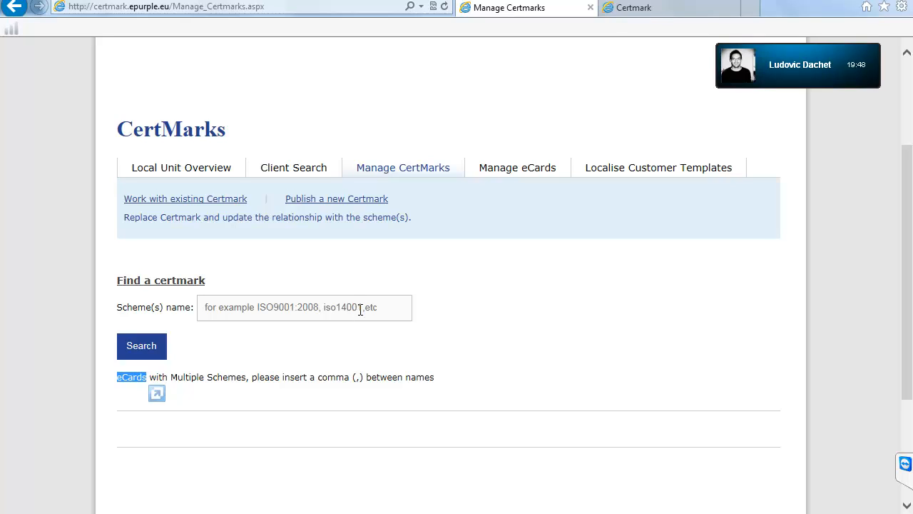
# Step: Review the 9001 results (ISO 50001:2011, ISO 9001:2008) and enter ISO9001 as the scheme name
pyautogui.click(381, 308)
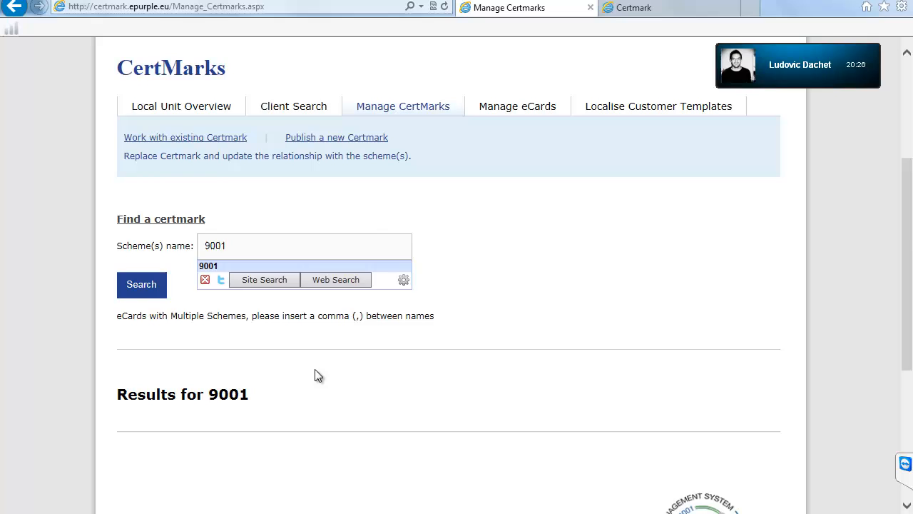
pyautogui.scroll(-3, 316, 374)
pyautogui.scroll(2, 315, 369)
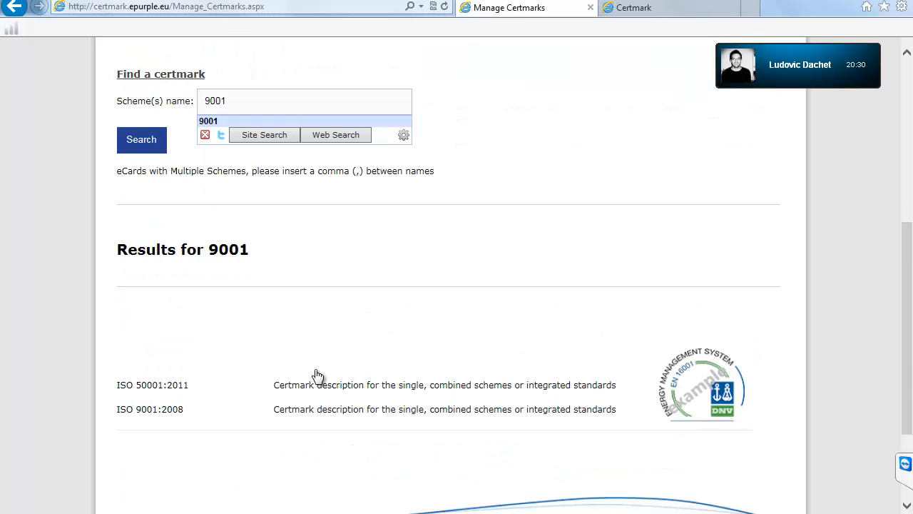
pyautogui.scroll(3, 334, 350)
pyautogui.scroll(-2, 333, 348)
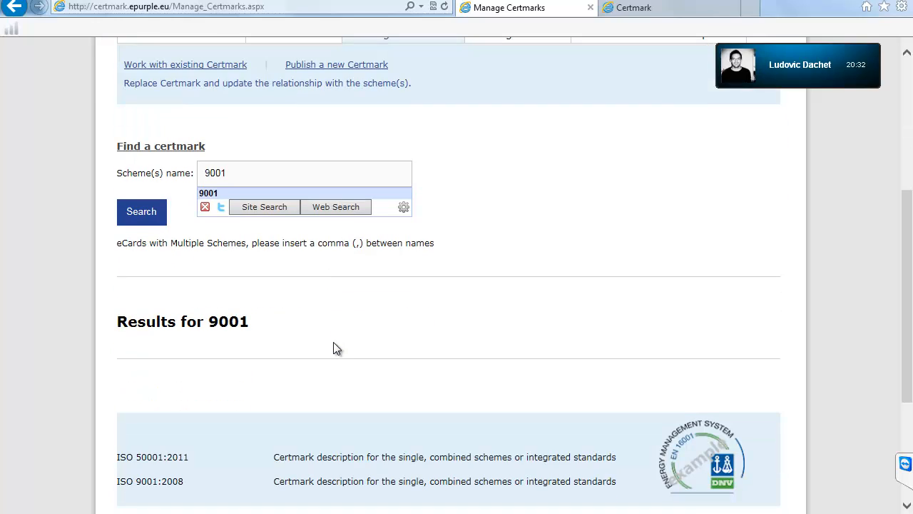
pyautogui.scroll(-1, 334, 346)
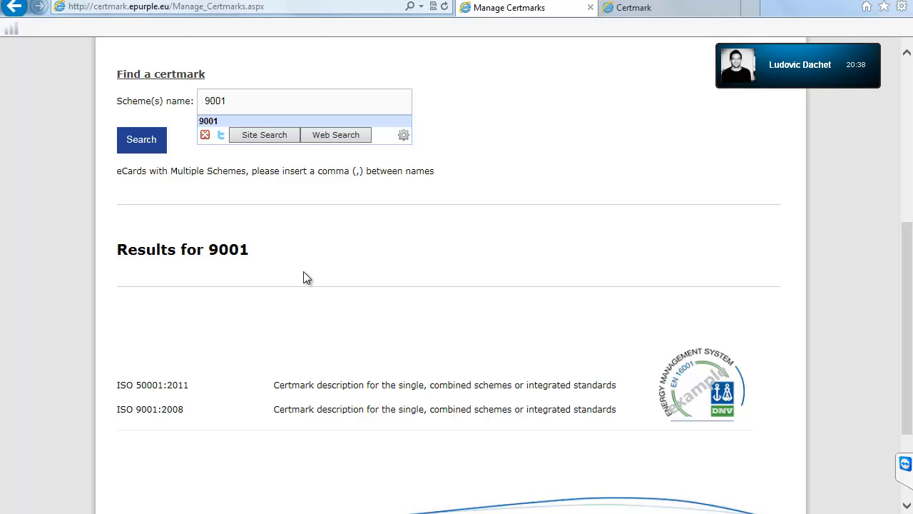
pyautogui.moveTo(123, 282); pyautogui.dragTo(227, 303)
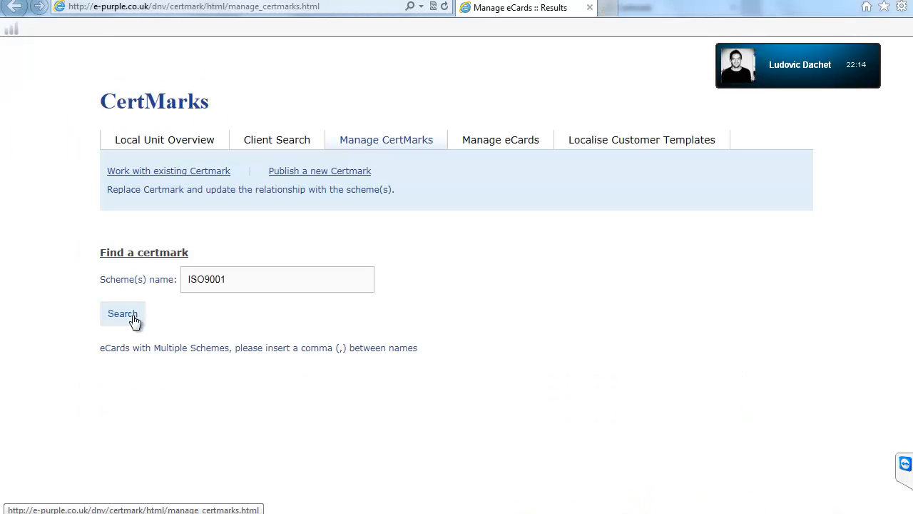
# Step: Search certmarks for ISO9001 and review the Results for ISO9001 list
pyautogui.click(135, 315)
pyautogui.scroll(-3, 132, 315)
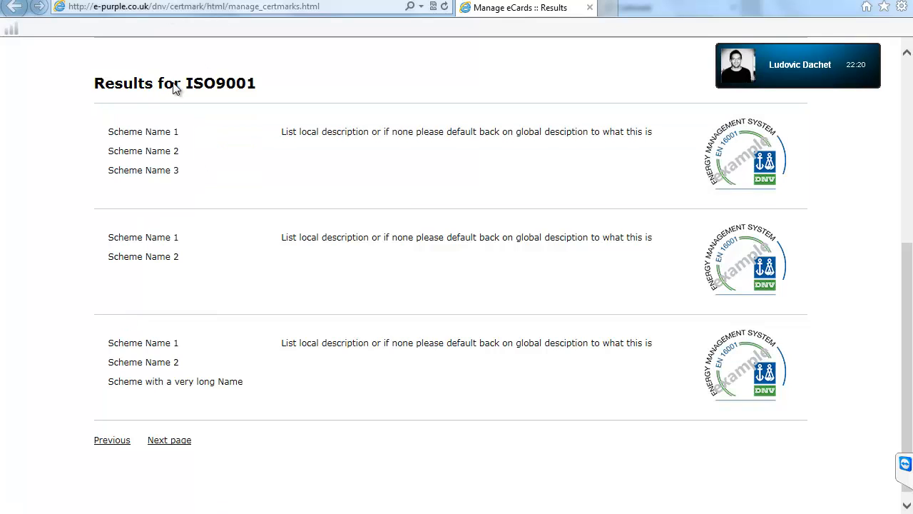
pyautogui.moveTo(93, 84); pyautogui.dragTo(264, 84)
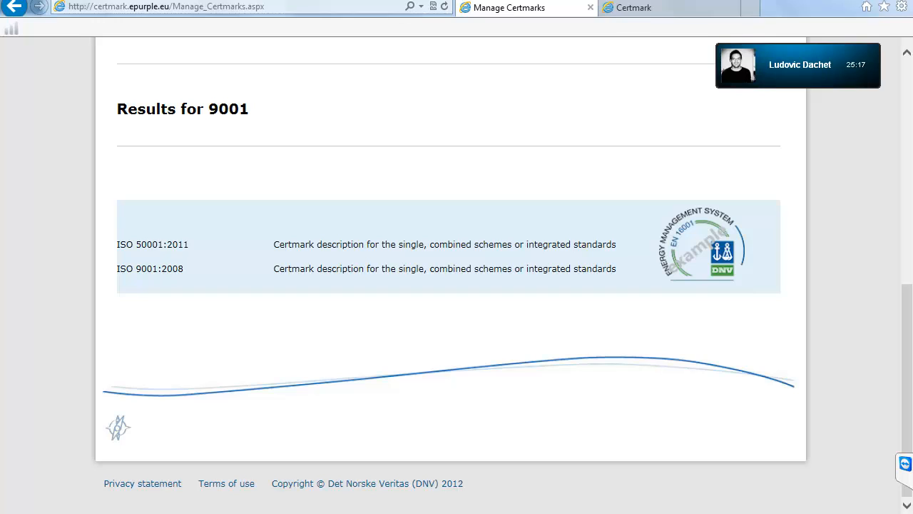
# Step: Point out 'single' and '2011' in the ISO 50001:2011 result, then go to Publish a new Certmark
pyautogui.doubleClick(410, 244)
pyautogui.click(410, 244)
pyautogui.doubleClick(177, 244)
pyautogui.click(178, 244)
pyautogui.scroll(6, 177, 244)
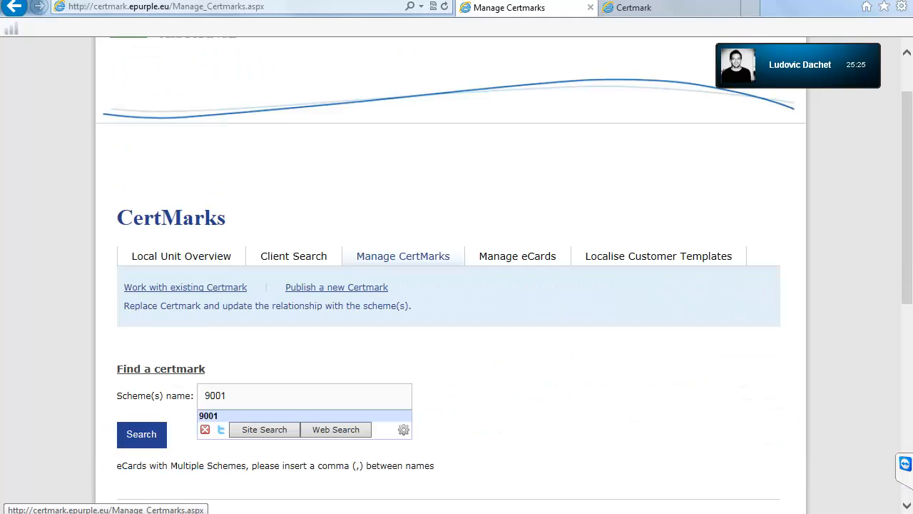
pyautogui.click(337, 287)
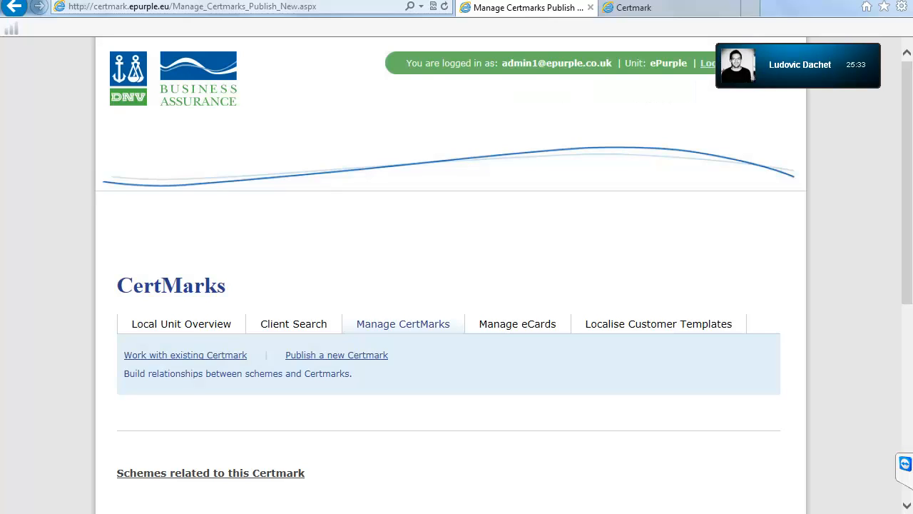
# Step: Scroll to the empty Add scheme to the certmark box and place the caret in it
pyautogui.scroll(-3, 457, 286)
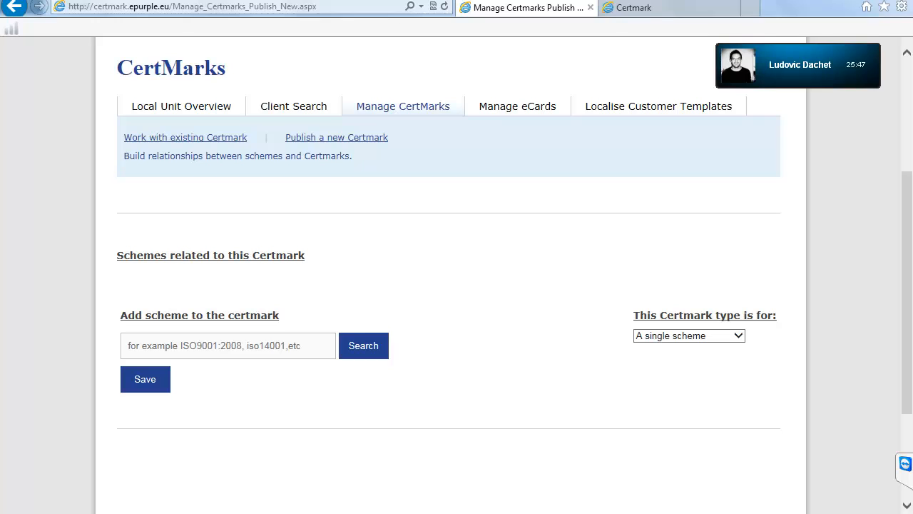
pyautogui.moveTo(124, 155); pyautogui.dragTo(307, 259)
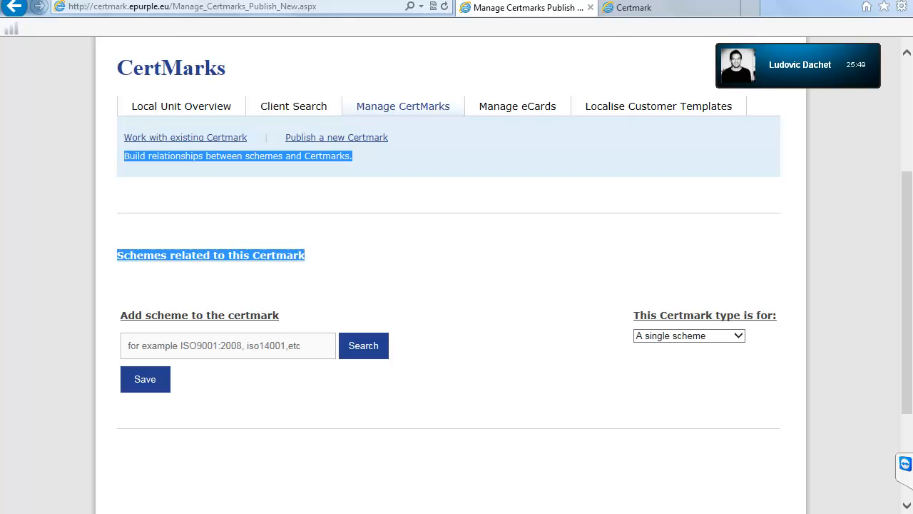
pyautogui.click(314, 271)
pyautogui.click(129, 345)
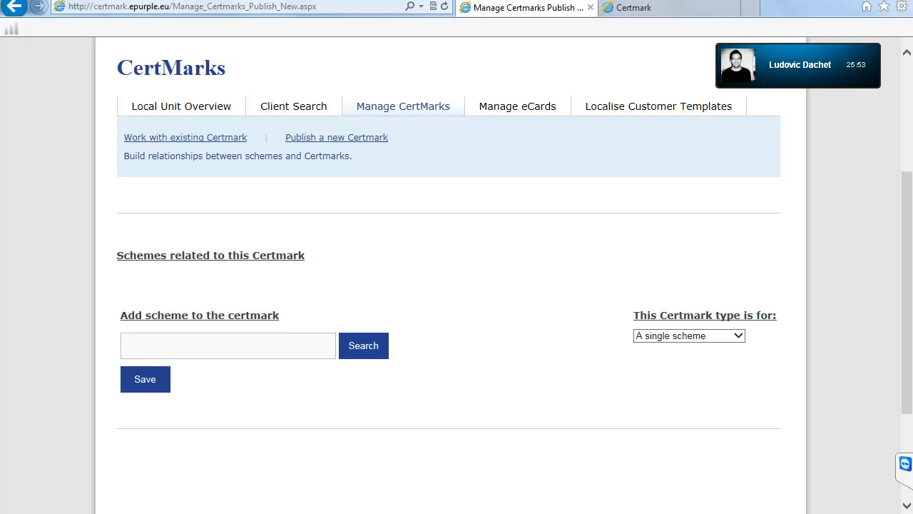
pyautogui.moveTo(124, 156); pyautogui.dragTo(117, 256)
pyautogui.click(251, 257)
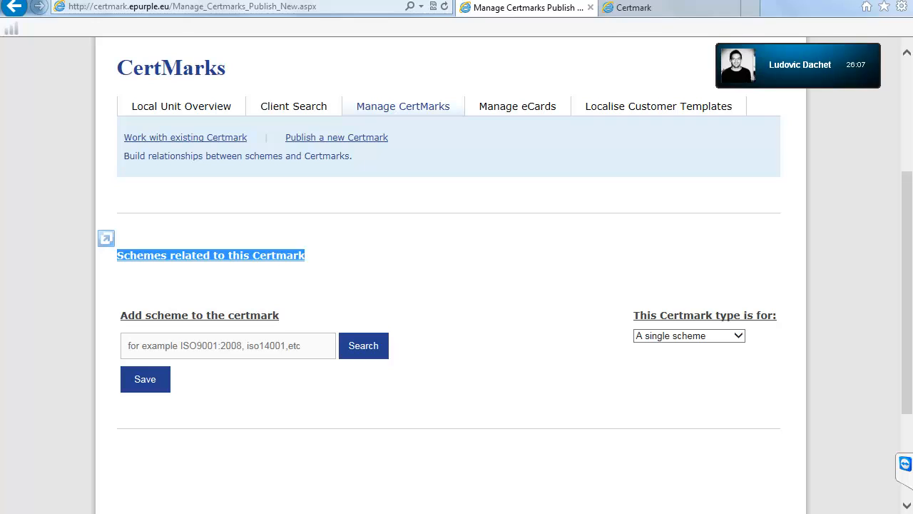
# Step: Search schemes for '9001, 14001, tickit' and relate ISO 9001:2008 to the certmark
pyautogui.click(228, 346)
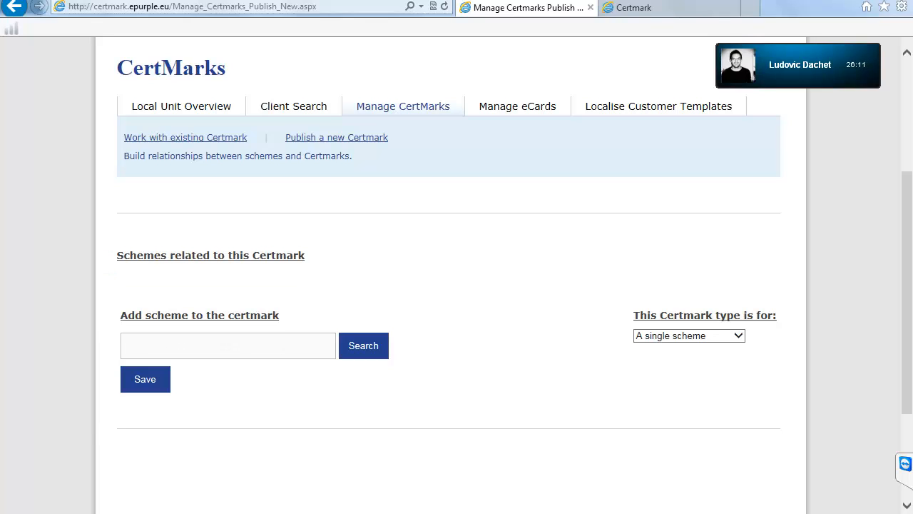
pyautogui.write('9001')
pyautogui.write(', 14001, tickit')
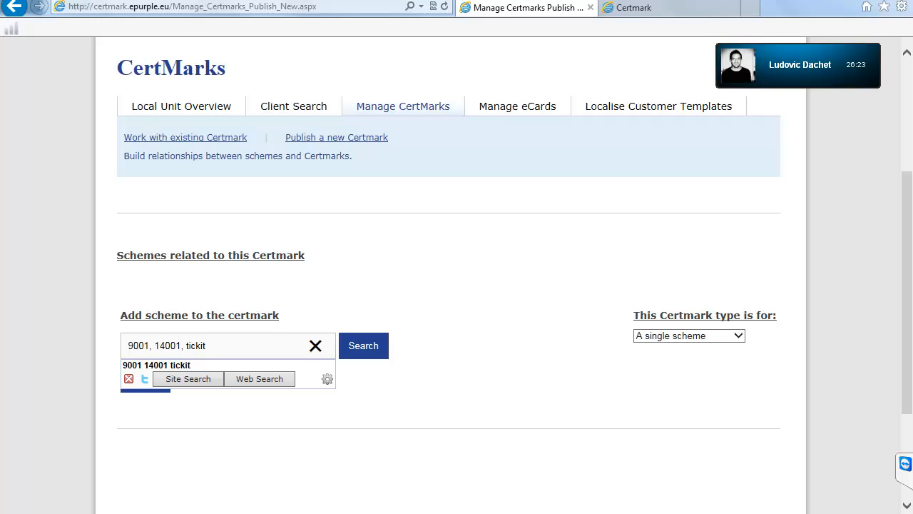
pyautogui.moveTo(120, 314); pyautogui.dragTo(762, 338)
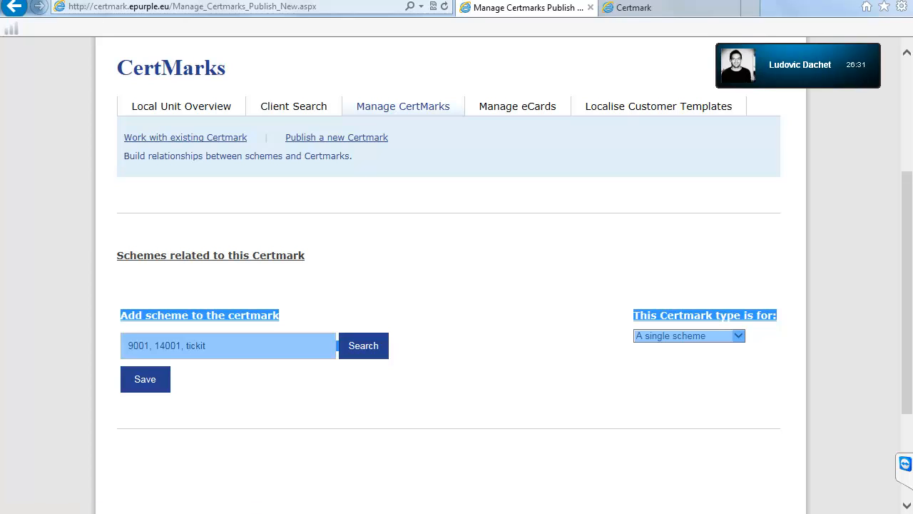
pyautogui.moveTo(632, 315); pyautogui.dragTo(749, 340)
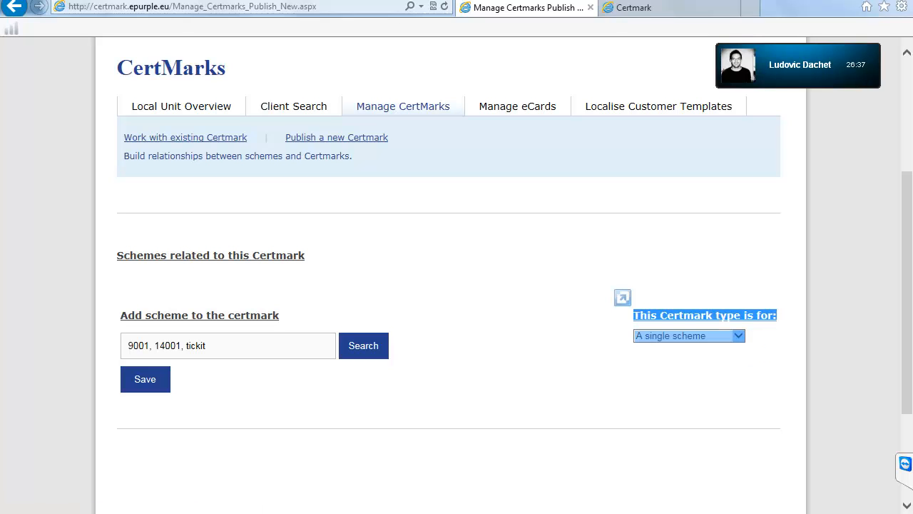
pyautogui.click(364, 346)
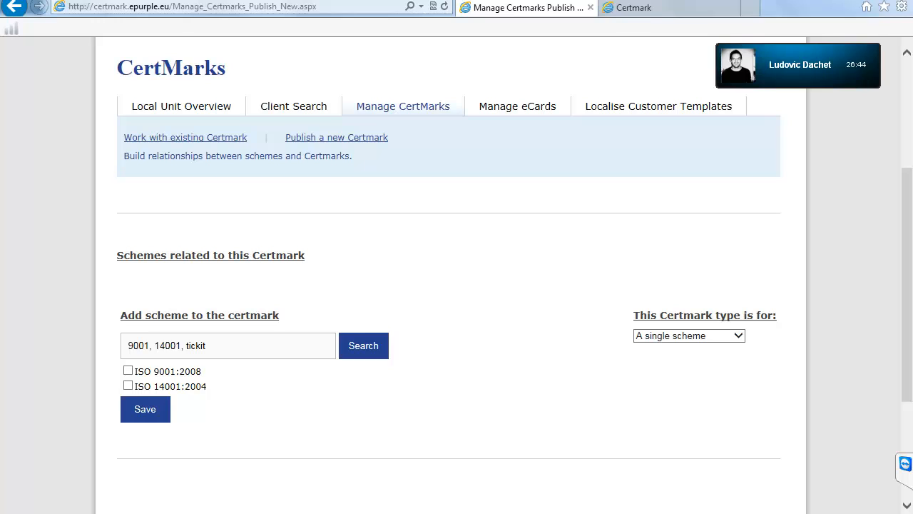
pyautogui.click(128, 370)
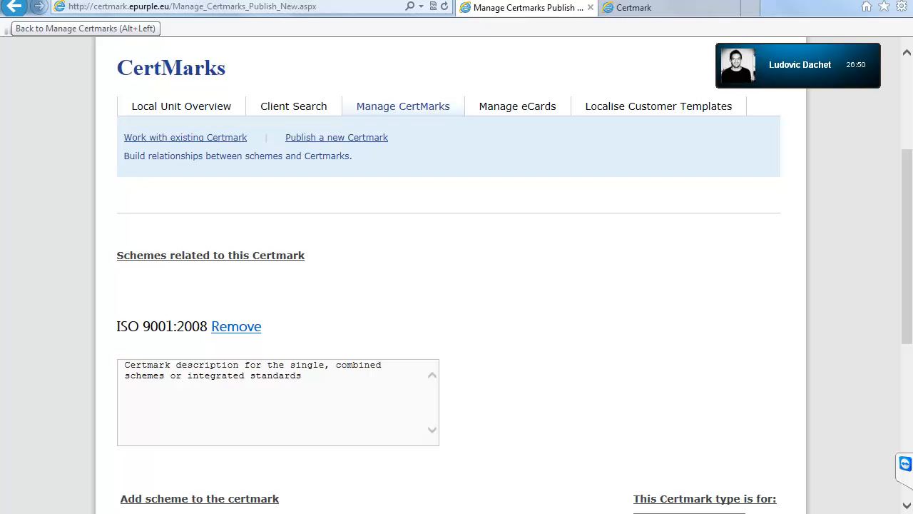
pyautogui.scroll(-2, 457, 285)
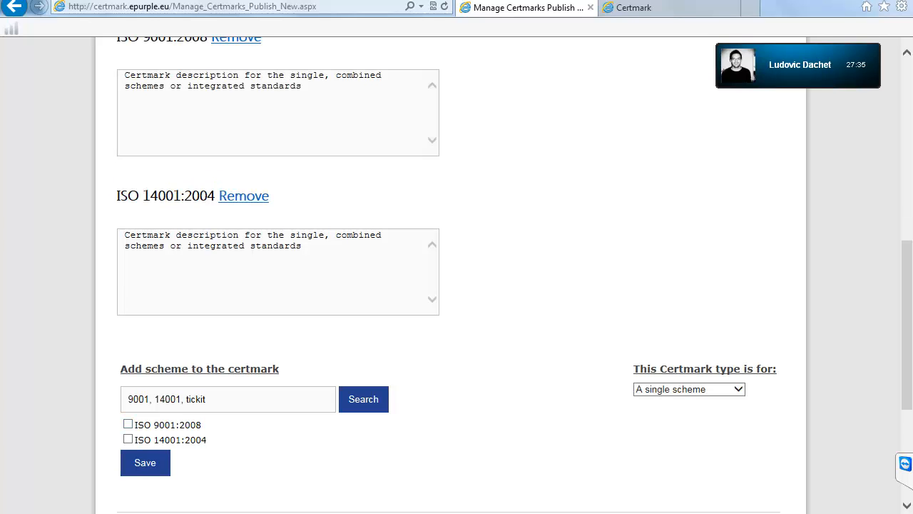
pyautogui.scroll(2, 456, 286)
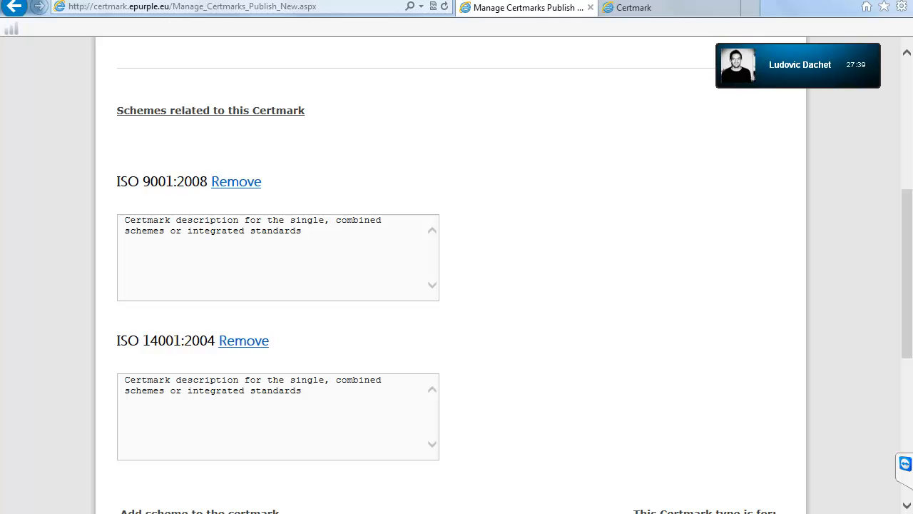
pyautogui.scroll(-1, 457, 285)
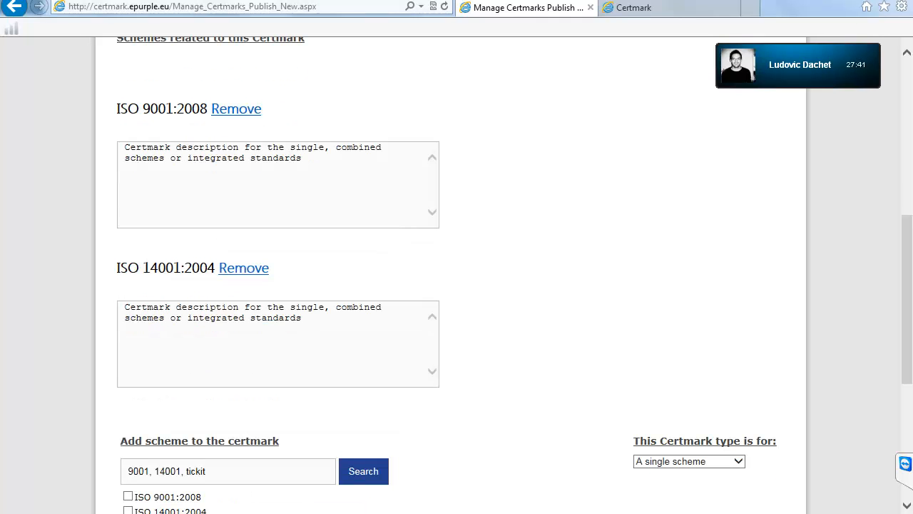
pyautogui.scroll(-1, 457, 286)
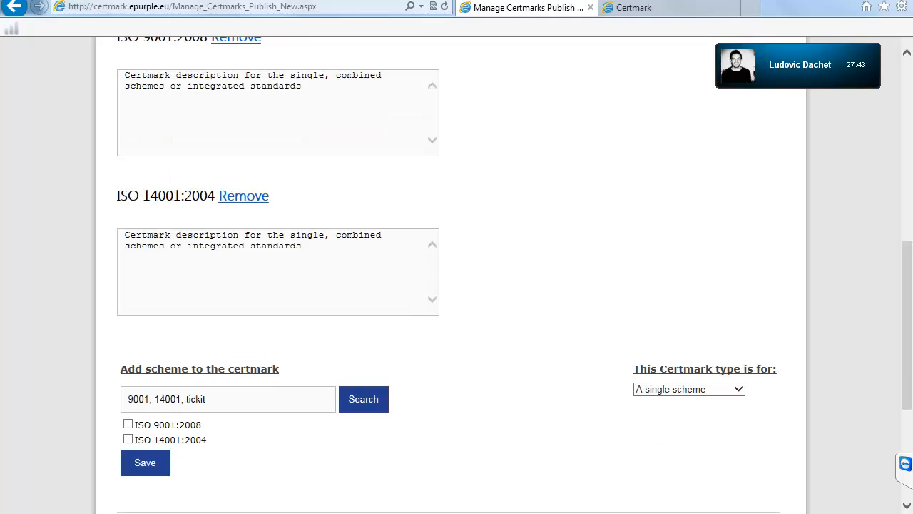
pyautogui.moveTo(302, 246); pyautogui.dragTo(124, 235)
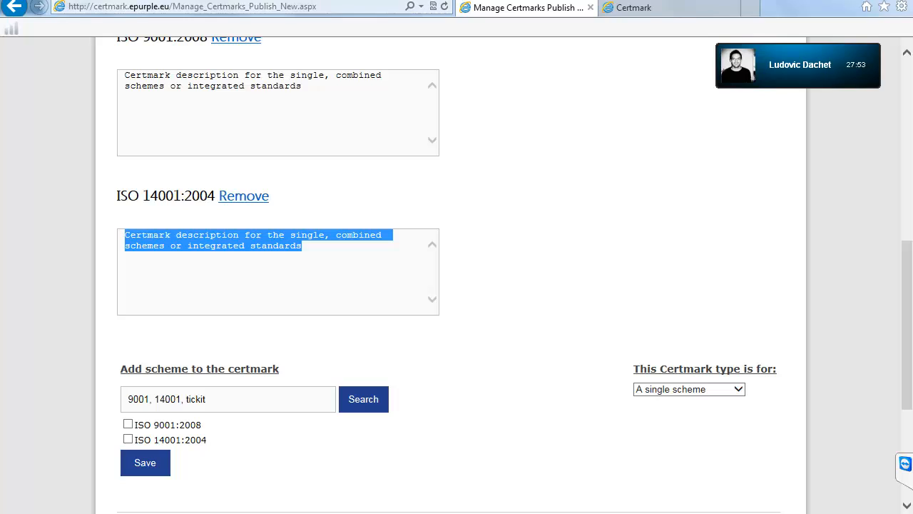
pyautogui.click(193, 6)
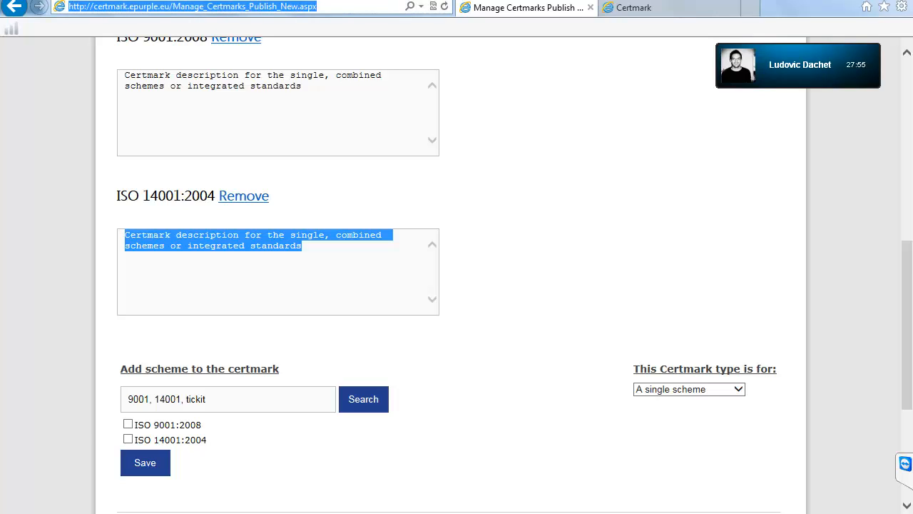
# Step: Reload the certmark page, then capture a Snipping Tool snip and discard it unsaved
pyautogui.press('Return')
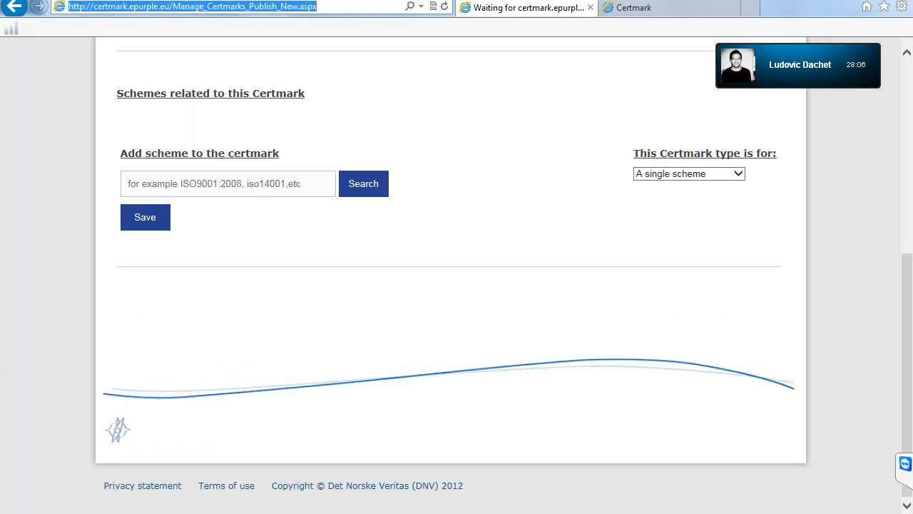
pyautogui.hotkey('alt', 'Tab')
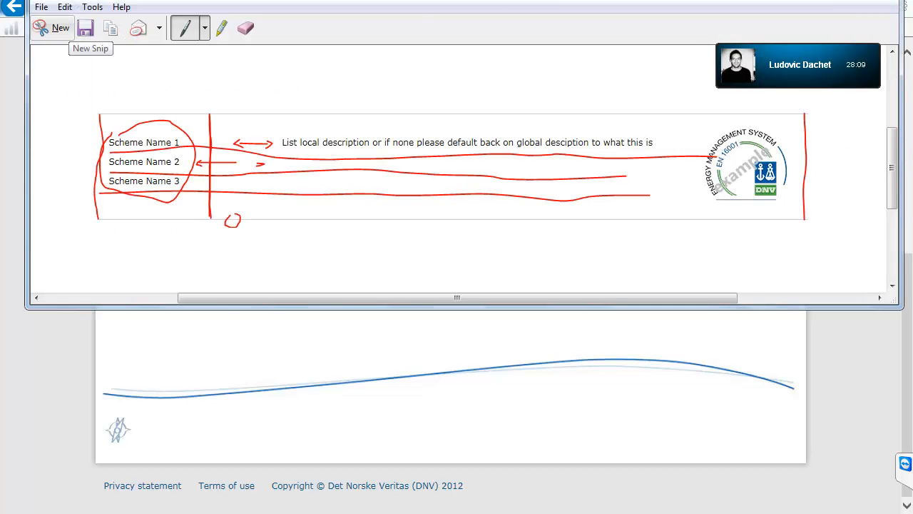
pyautogui.click(52, 29)
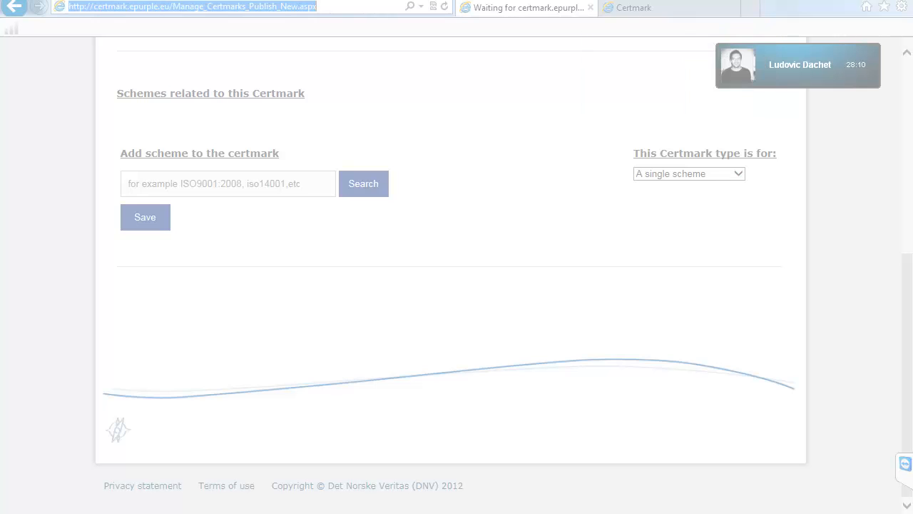
pyautogui.moveTo(121, 106); pyautogui.dragTo(542, 144)
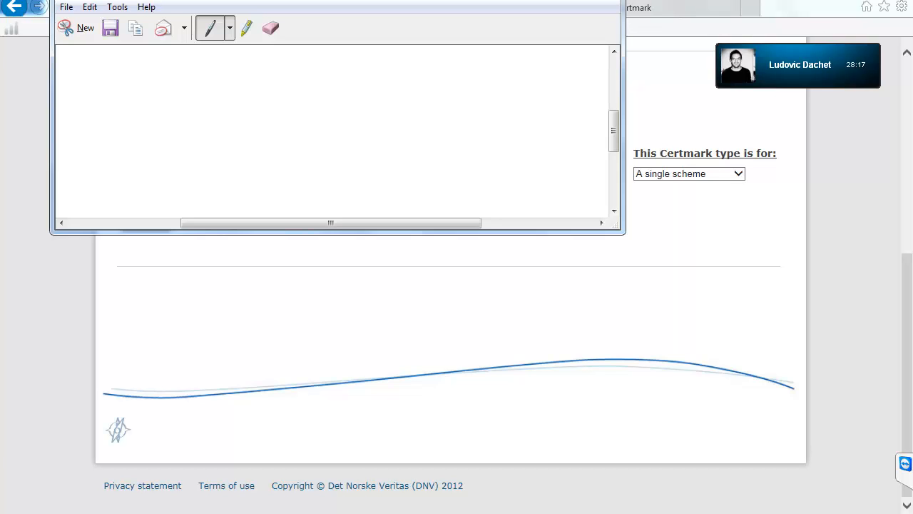
pyautogui.hotkey('ctrl', 'n')
pyautogui.press('n')
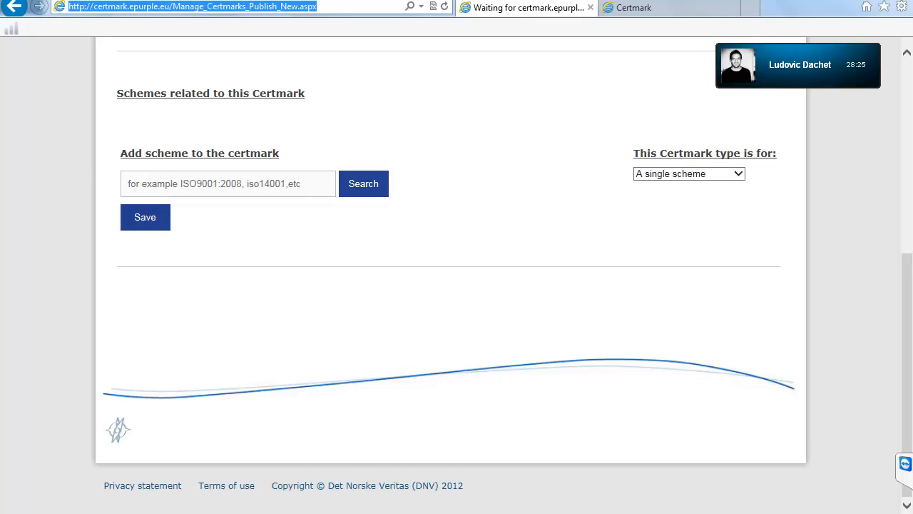
# Step: Search schemes for '14001, 9001' and attach ISO 14001:2004 to the certmark
pyautogui.click(129, 184)
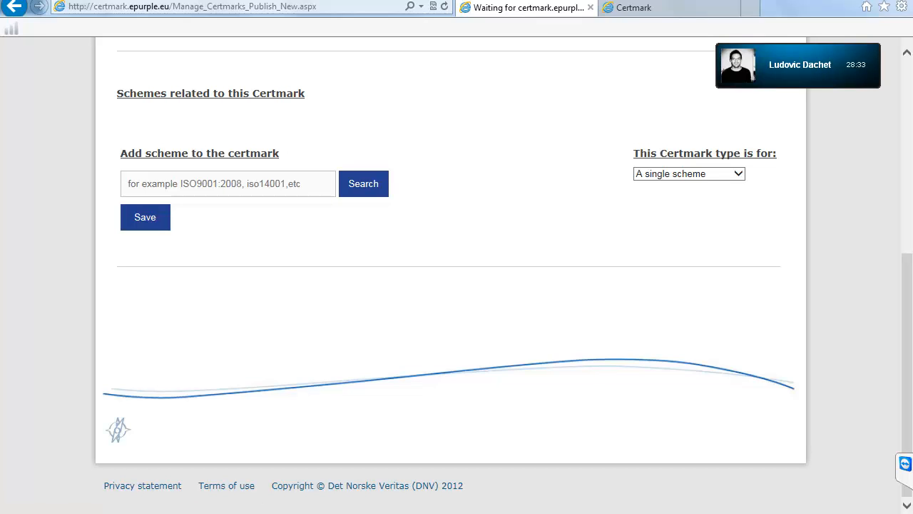
pyautogui.click(227, 184)
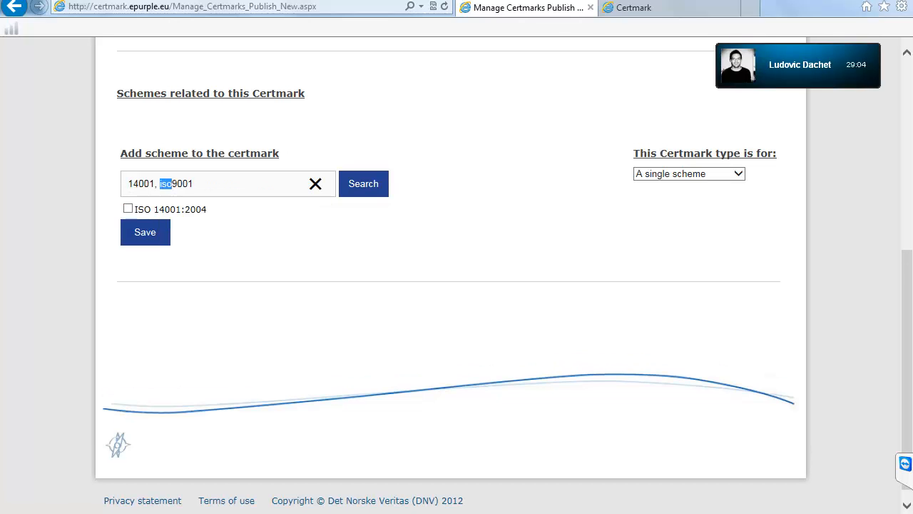
pyautogui.press('BackSpace')
pyautogui.press('Return')
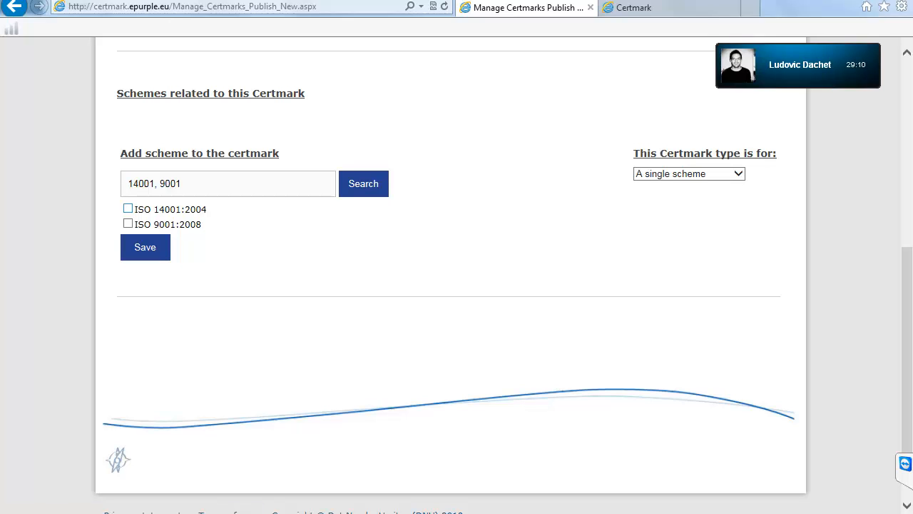
pyautogui.click(128, 208)
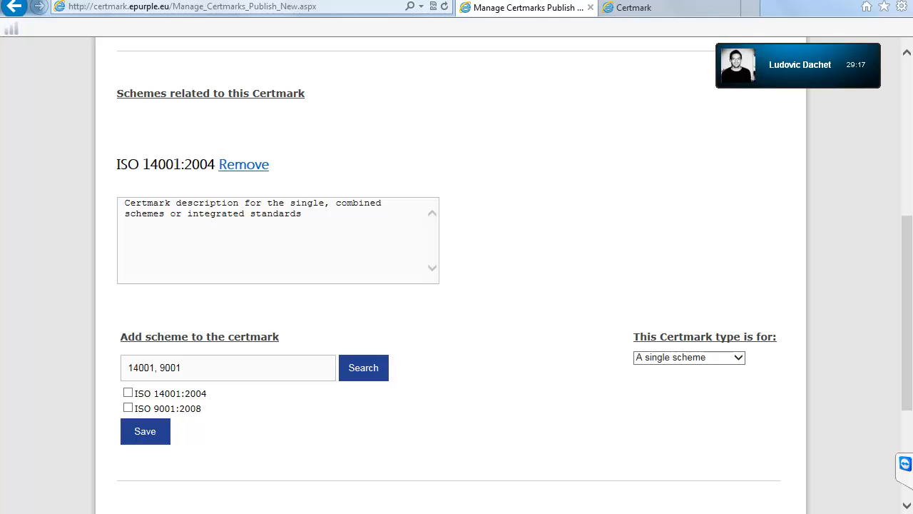
# Step: Attach ISO 9001:2008 alongside ISO 14001:2004 and set the certmark type to combined schemes
pyautogui.click(128, 407)
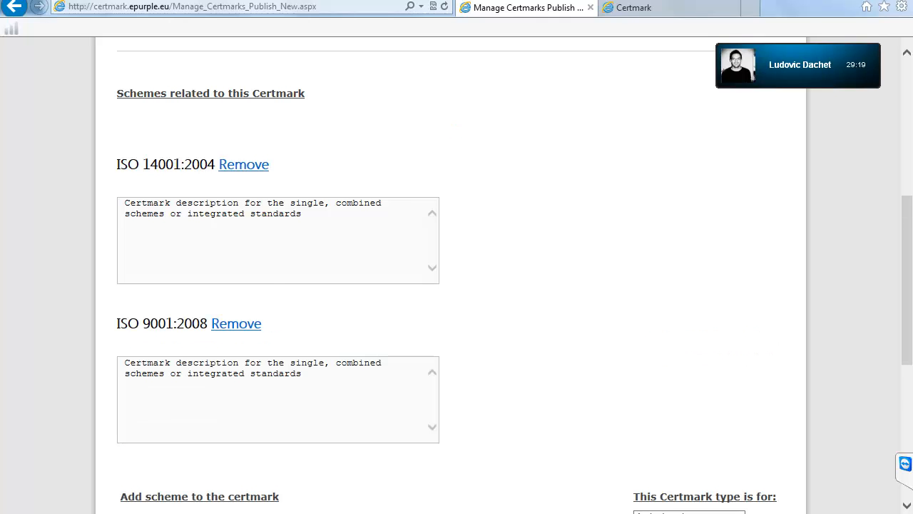
pyautogui.scroll(-2, 457, 286)
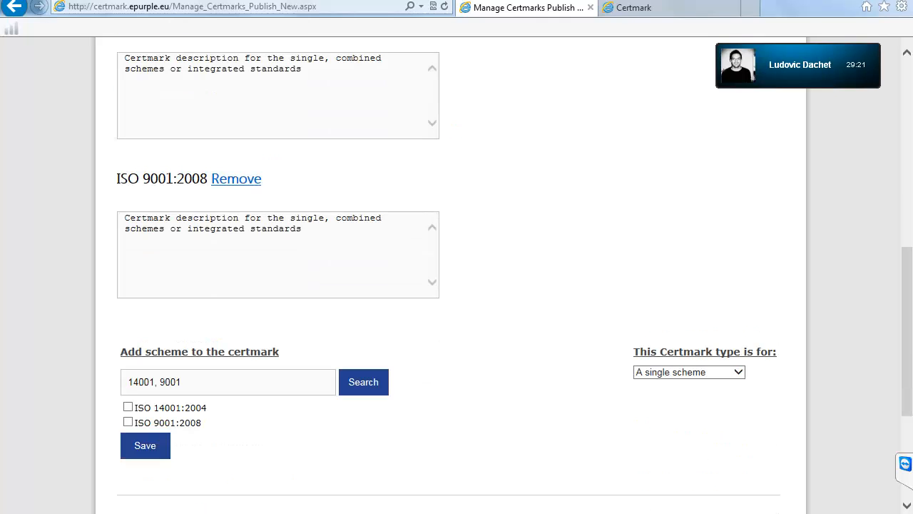
pyautogui.scroll(-1, 457, 286)
pyautogui.scroll(1, 456, 285)
pyautogui.moveTo(633, 351); pyautogui.dragTo(753, 376)
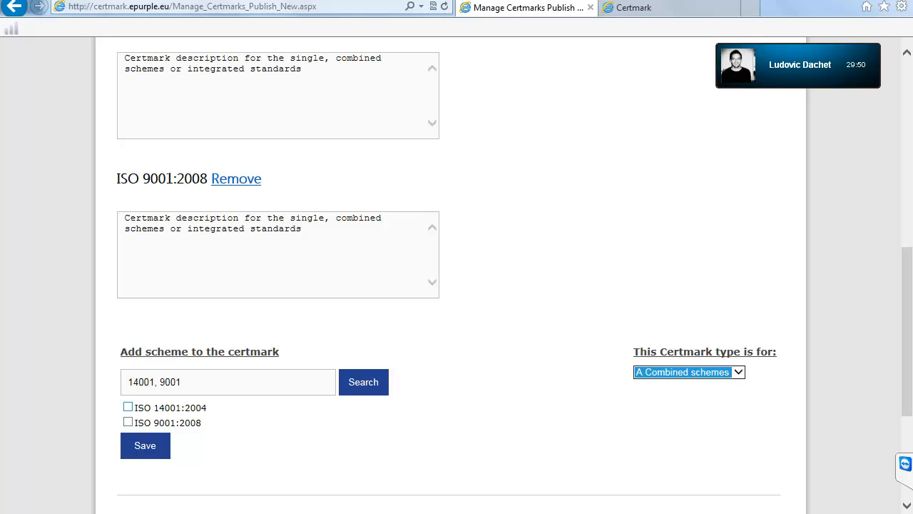
pyautogui.click(128, 406)
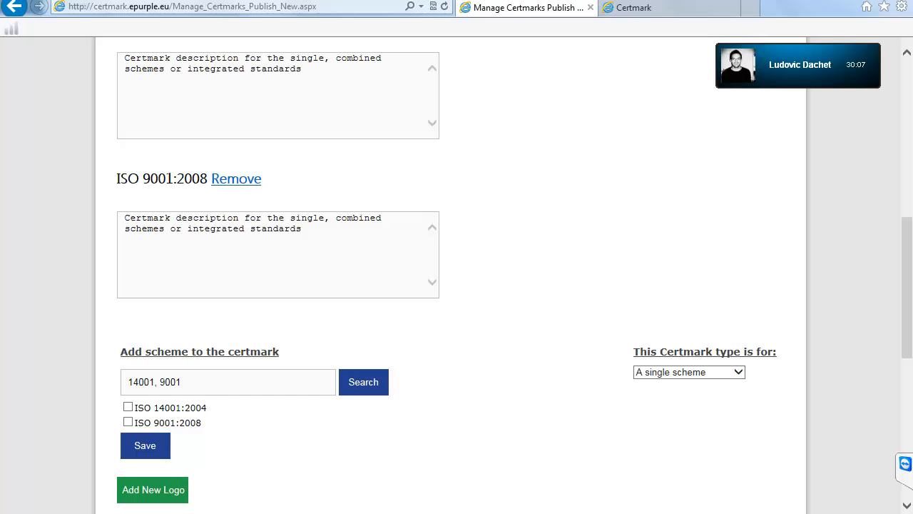
# Step: Scroll down the certmark page to the Add New Logo upload panel
pyautogui.scroll(-3, 457, 271)
pyautogui.scroll(3, 457, 271)
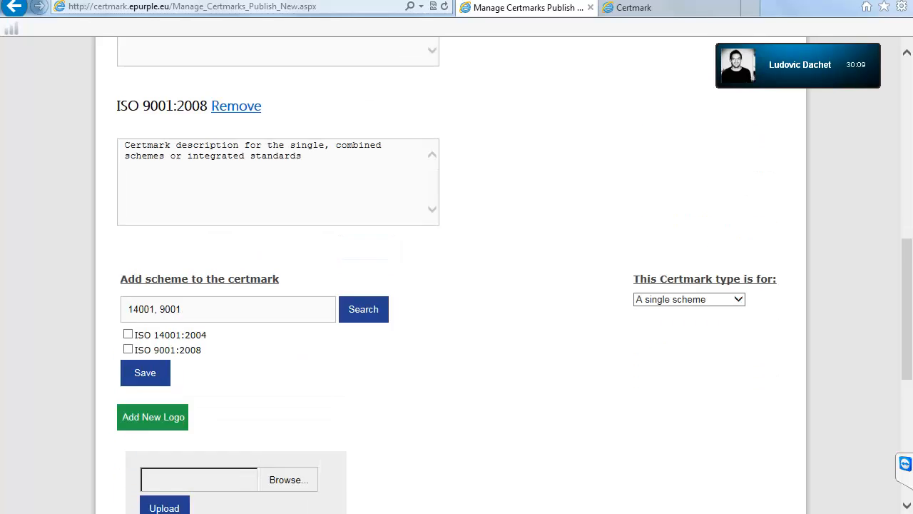
pyautogui.scroll(-5, 456, 271)
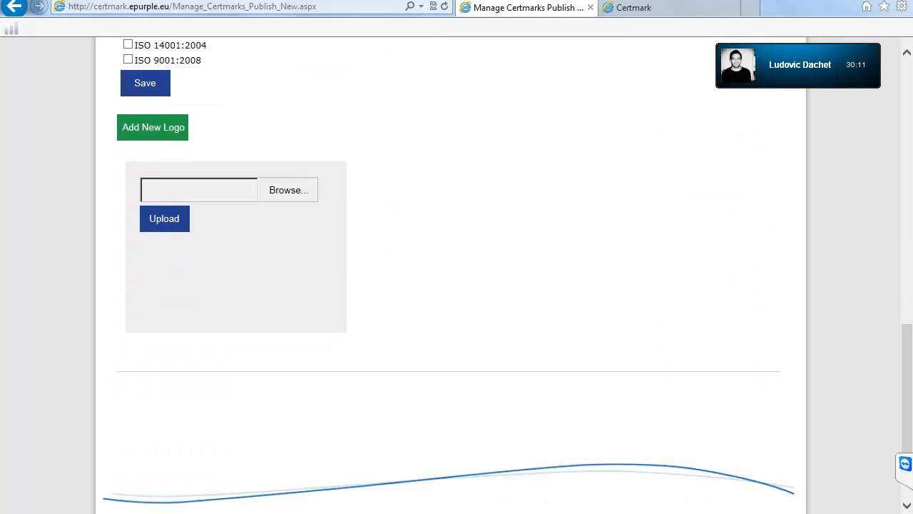
pyautogui.scroll(1, 457, 271)
pyautogui.scroll(-1, 457, 271)
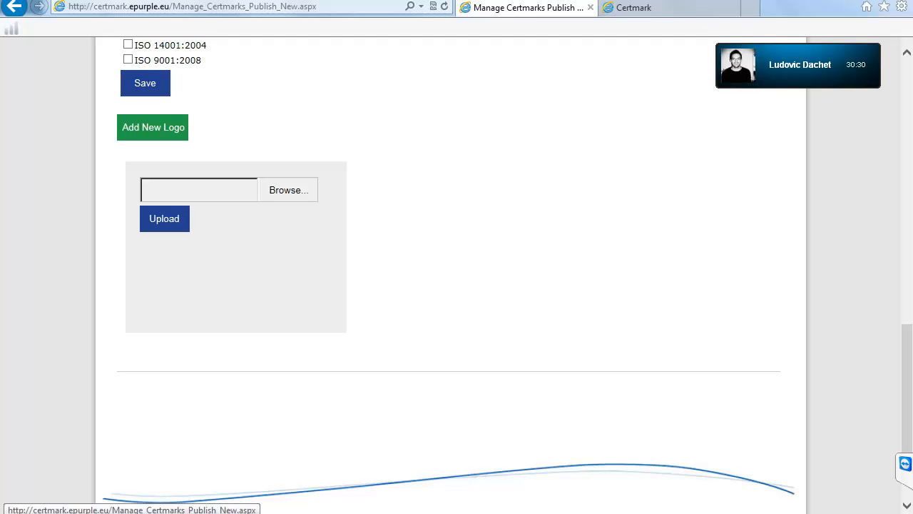
# Step: Open the Add new CertMark mockup from the admin links tab in a new window and browse it
pyautogui.hotkey('ctrl', 'Tab')
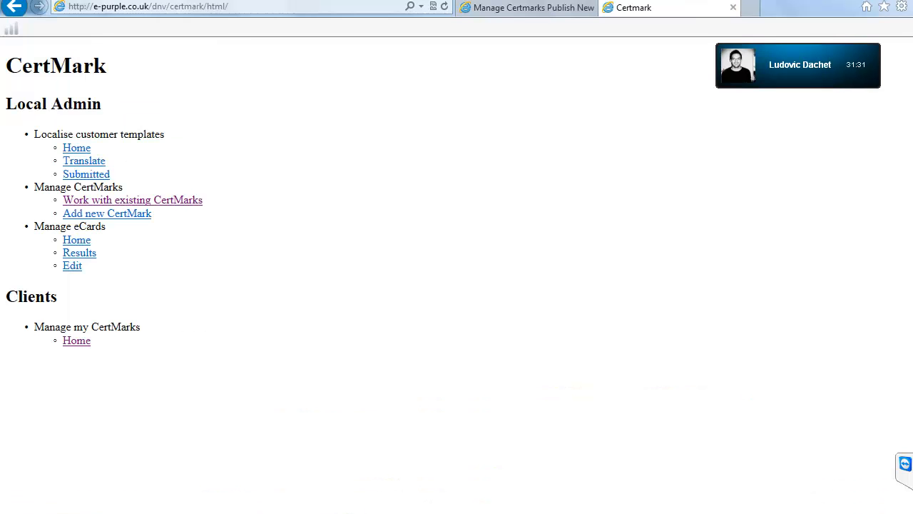
pyautogui.press('Return')
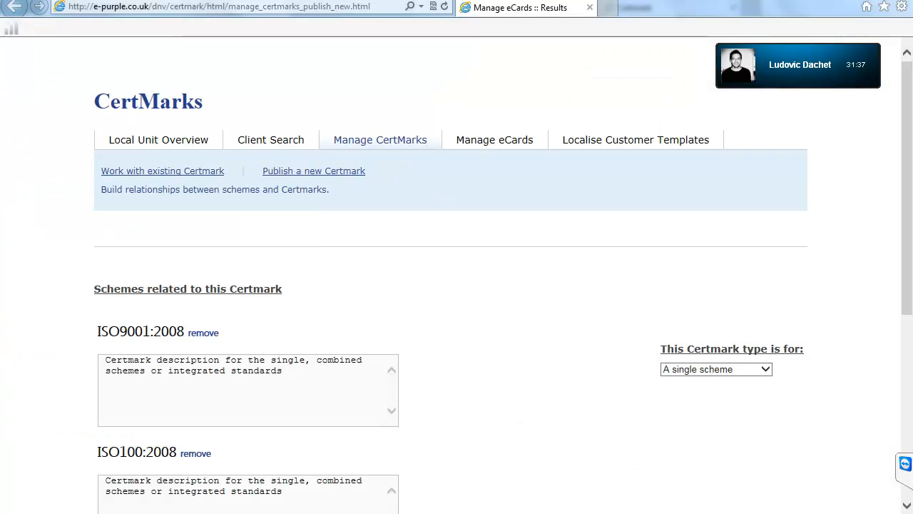
pyautogui.scroll(-5, 457, 286)
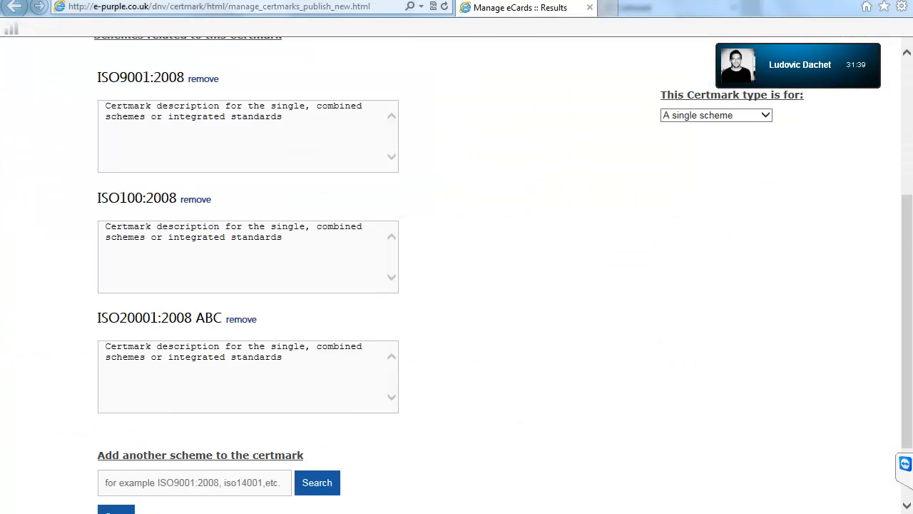
pyautogui.scroll(-3, 116, 425)
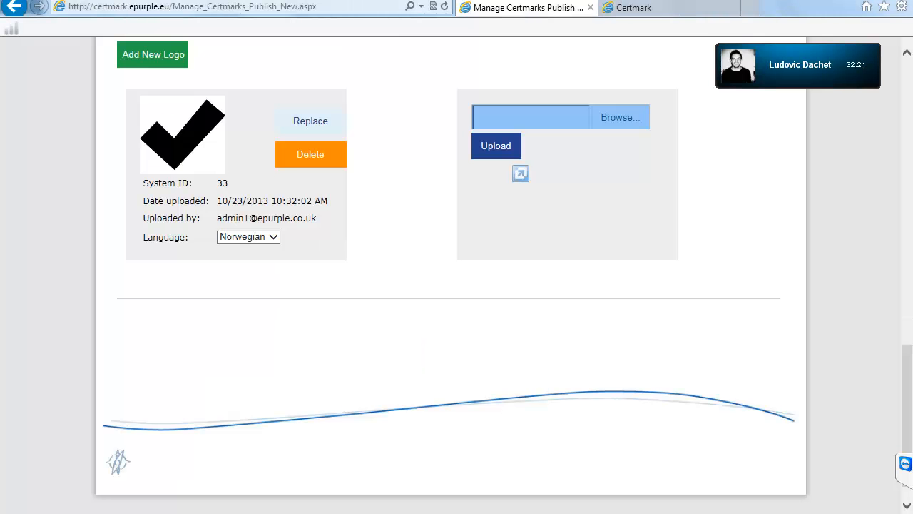
# Step: Compare the Manage eCards mockup with the live publish page, then add a new logo upload panel
pyautogui.click(79, 512)
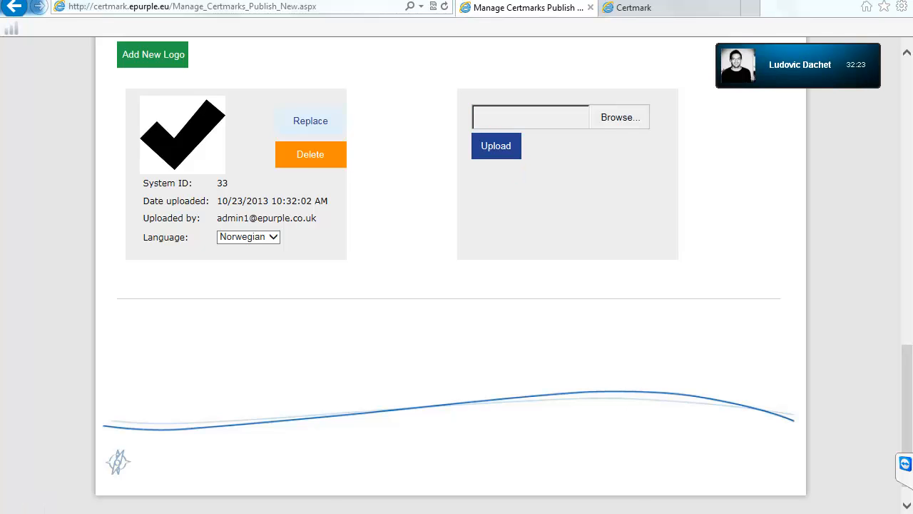
pyautogui.click(557, 461)
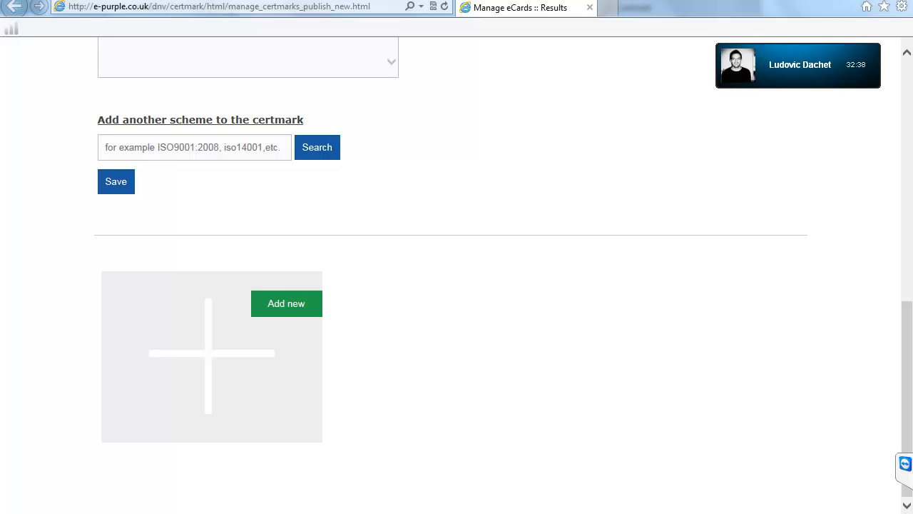
pyautogui.hotkey('alt', 'Tab')
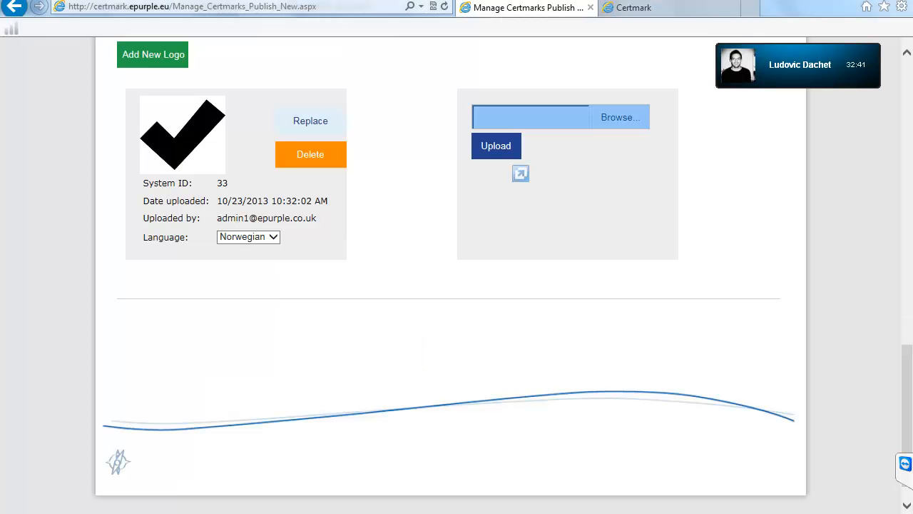
pyautogui.hotkey('alt', 'Tab')
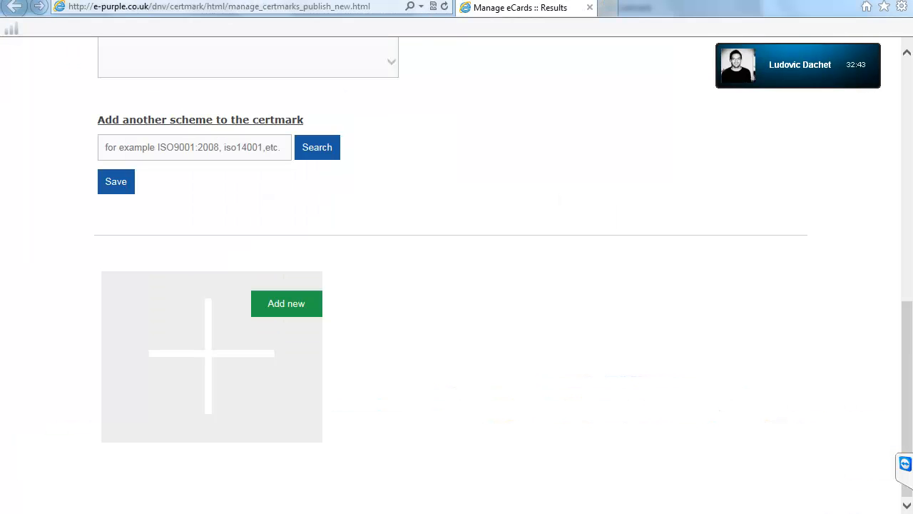
pyautogui.hotkey('alt', 'Tab')
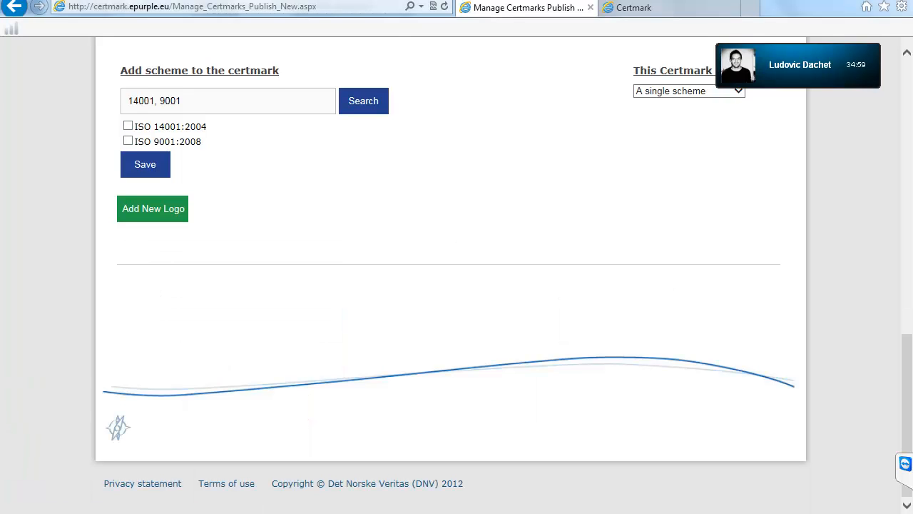
pyautogui.hotkey('alt', 'Tab')
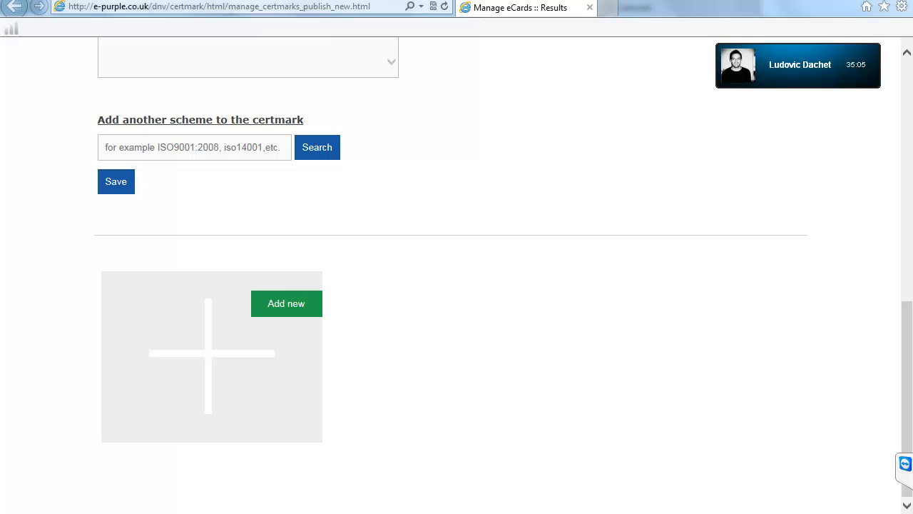
pyautogui.hotkey('alt', 'Tab')
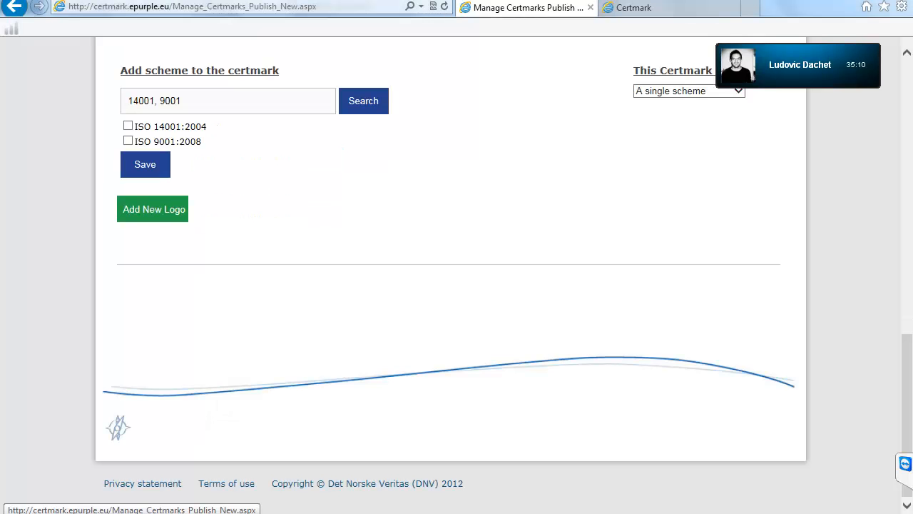
pyautogui.click(152, 209)
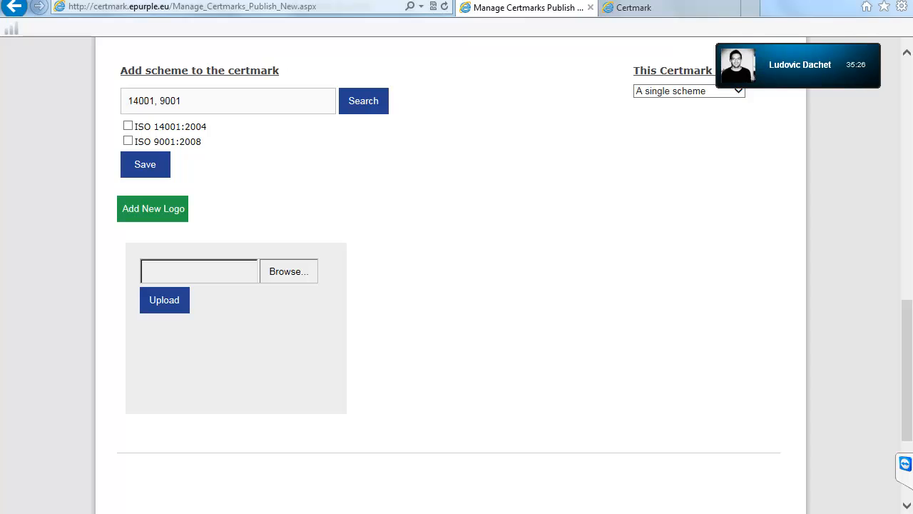
# Step: Upload the black-arrow image from the Desktop as a new logo, listed as System ID 35 in Norwegian
pyautogui.click(288, 272)
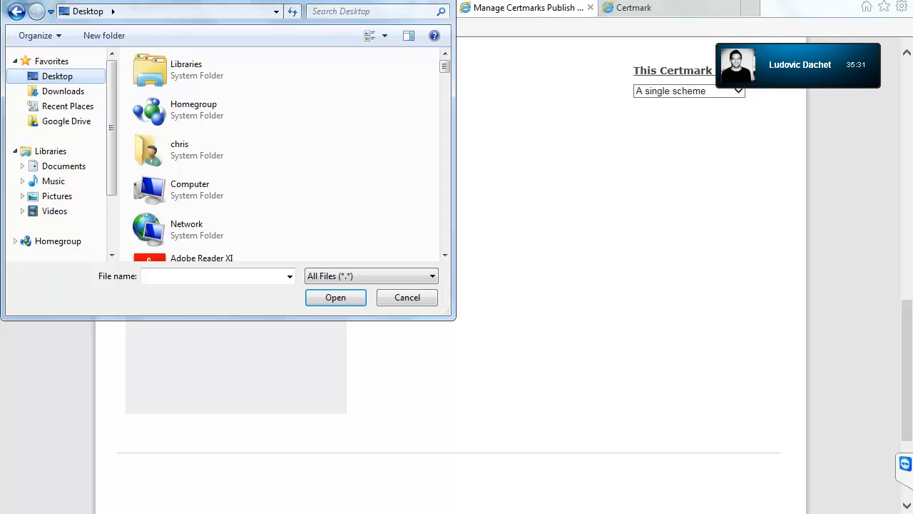
pyautogui.scroll(-5, 444, 255)
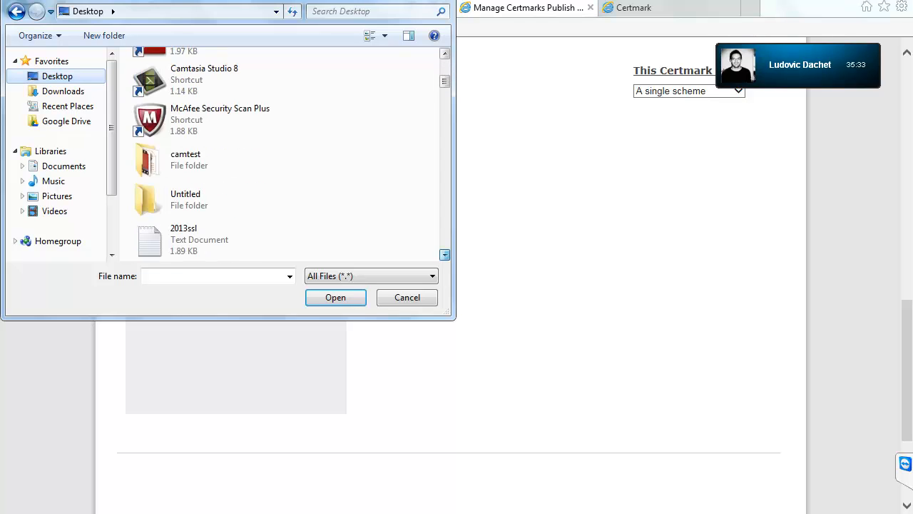
pyautogui.click(445, 254)
pyautogui.doubleClick(214, 160)
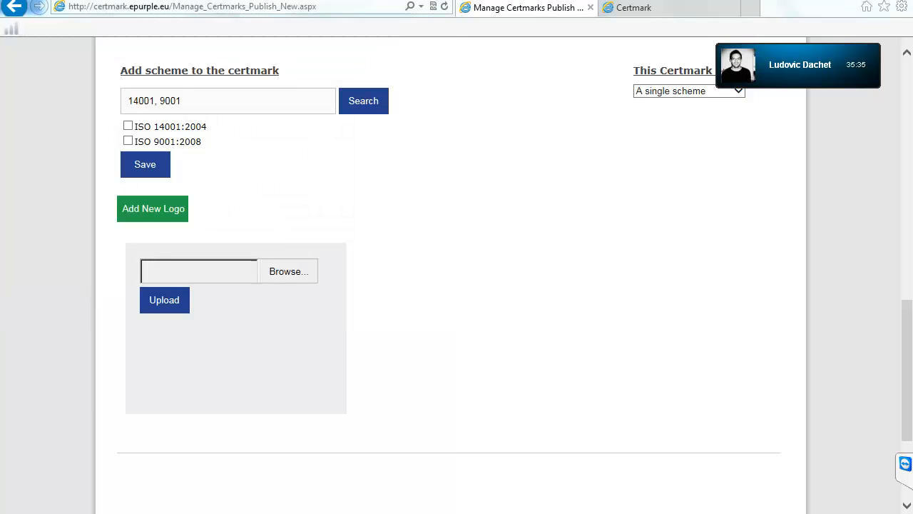
pyautogui.click(165, 301)
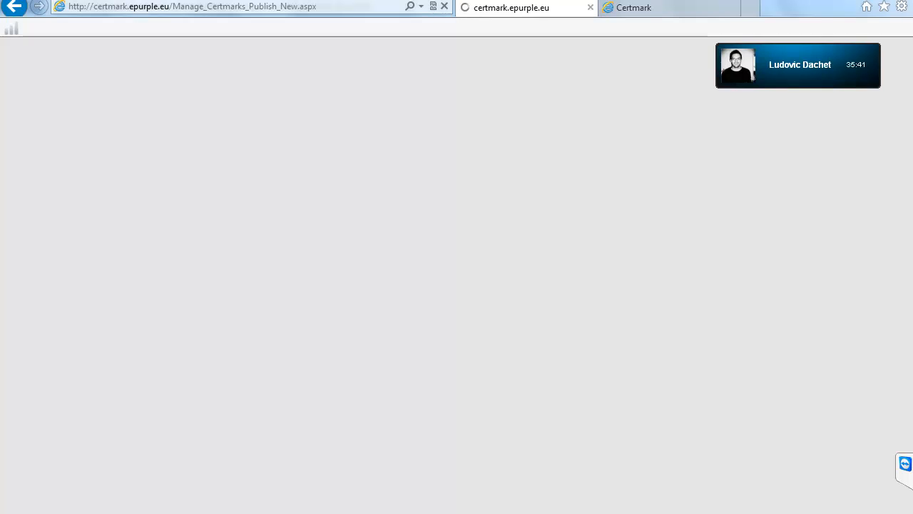
pyautogui.scroll(-15, 451, 271)
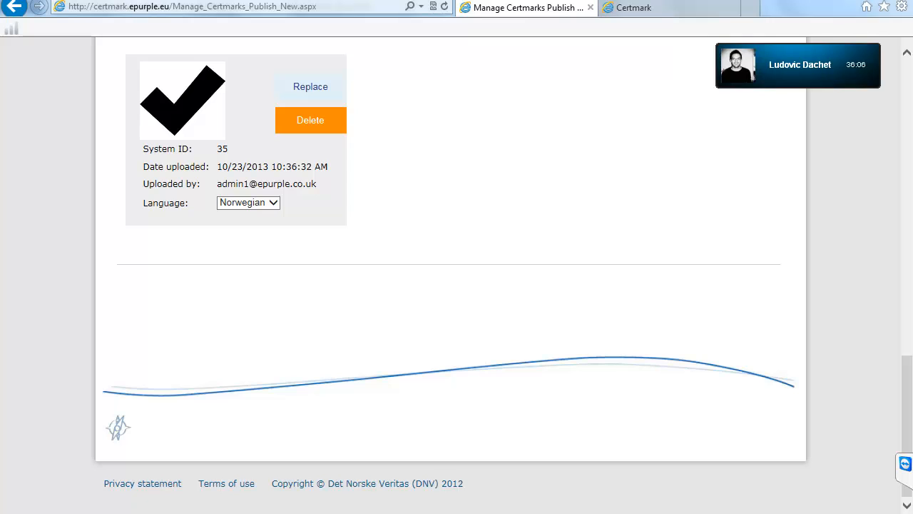
# Step: Resubmit the logo upload three times, creating duplicate logos 36, 37 and 38
pyautogui.press('F5')
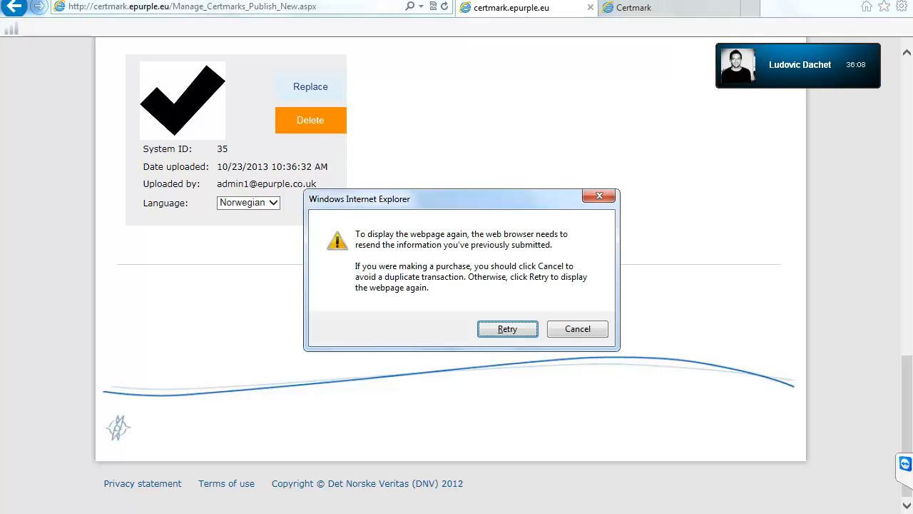
pyautogui.press('Return')
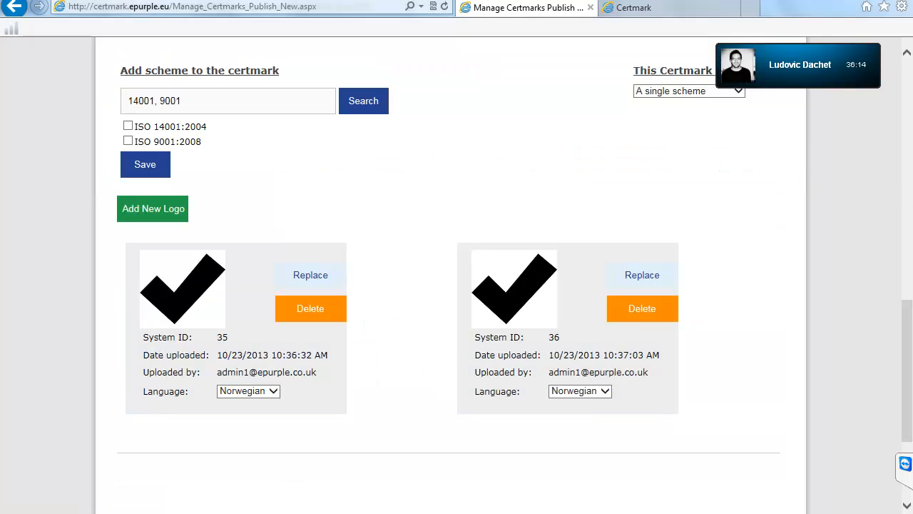
pyautogui.press('F5')
pyautogui.press('Return')
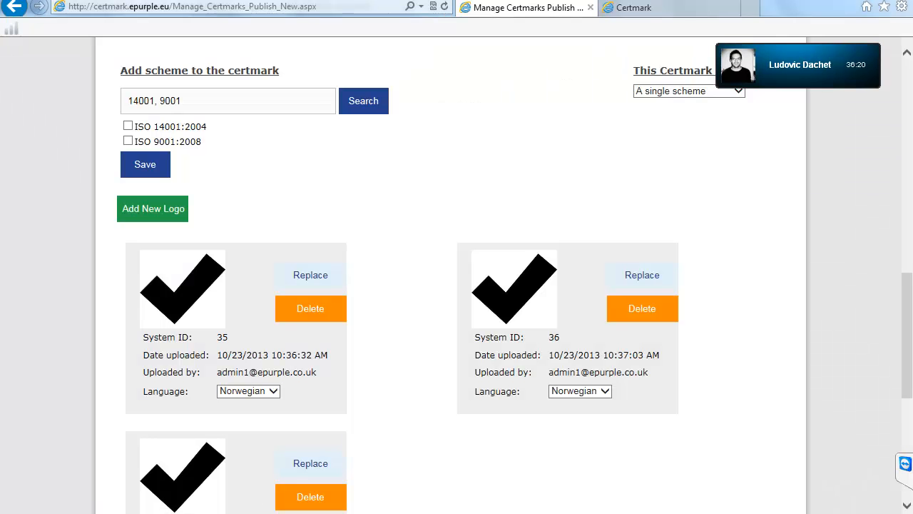
pyautogui.scroll(-3, 457, 271)
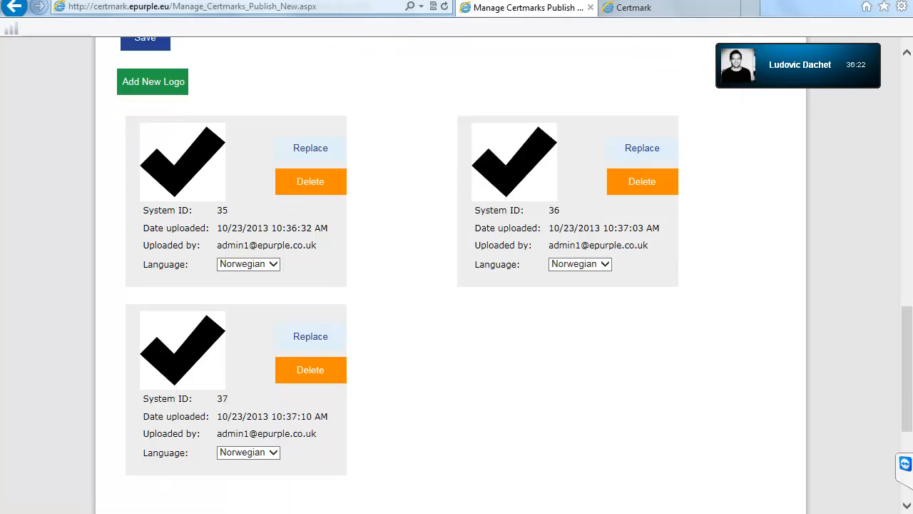
pyautogui.scroll(1, 457, 271)
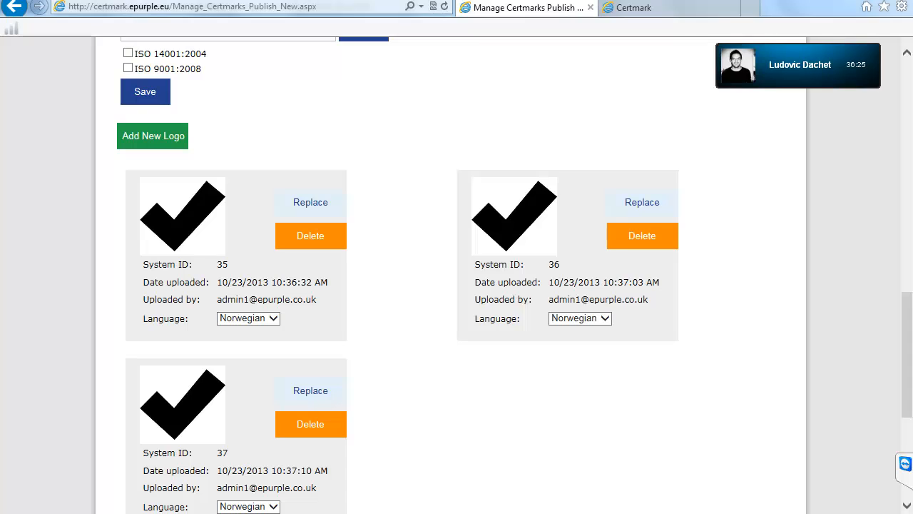
pyautogui.press('F5')
pyautogui.press('Return')
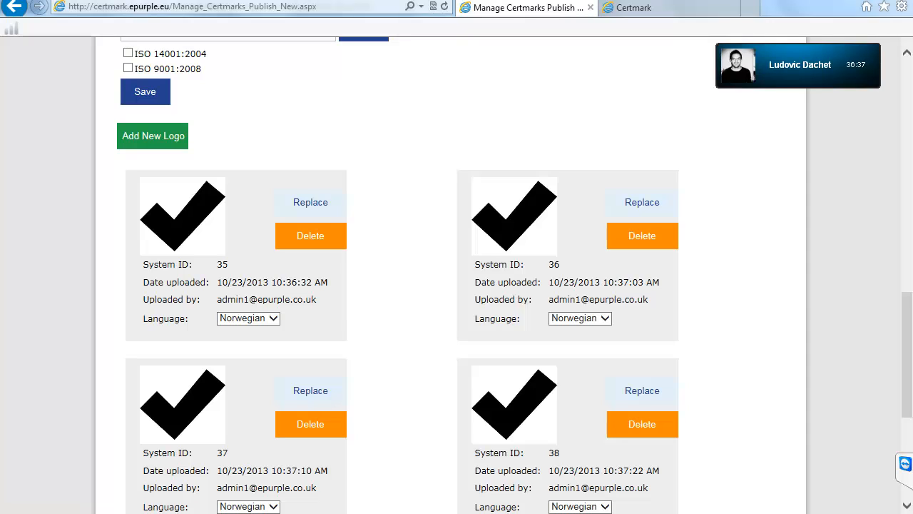
# Step: Select and compare the details of logos 36 and 35 on the publish page
pyautogui.moveTo(621, 328); pyautogui.dragTo(472, 178)
pyautogui.moveTo(535, 249); pyautogui.dragTo(293, 335)
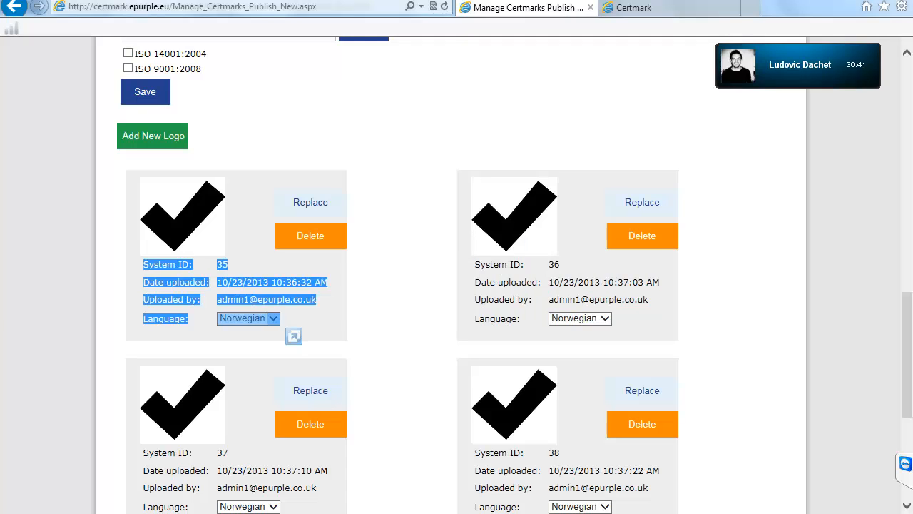
pyautogui.scroll(3, 293, 335)
pyautogui.scroll(-3, 293, 335)
pyautogui.scroll(4, 293, 335)
# Step: Highlight the certmark type, ISO 14001:2004 scheme entry, and logo 37's uploader e-mail and upload date
pyautogui.moveTo(770, 316); pyautogui.dragTo(632, 286)
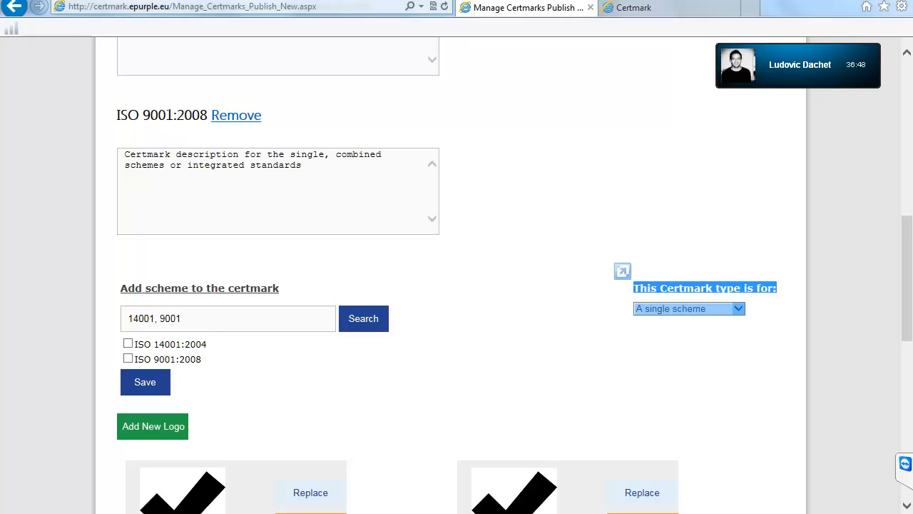
pyautogui.moveTo(119, 314); pyautogui.dragTo(207, 344)
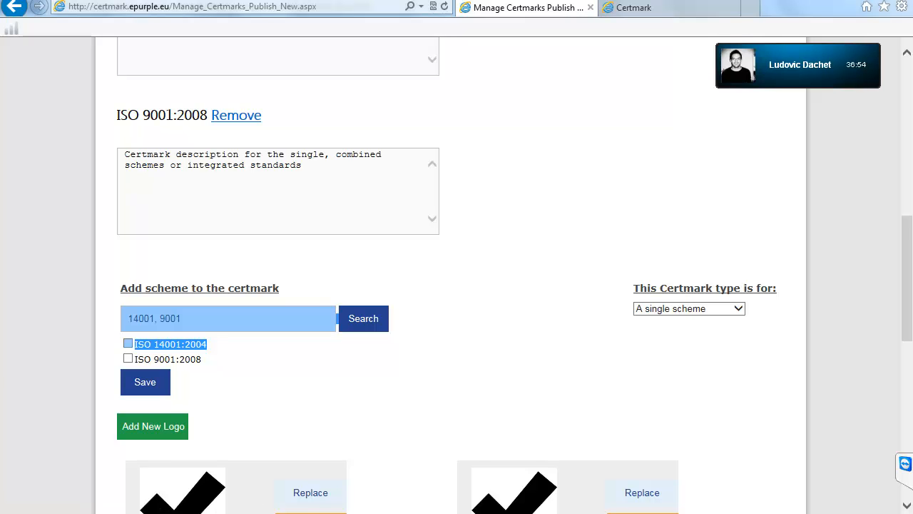
pyautogui.scroll(-5, 457, 285)
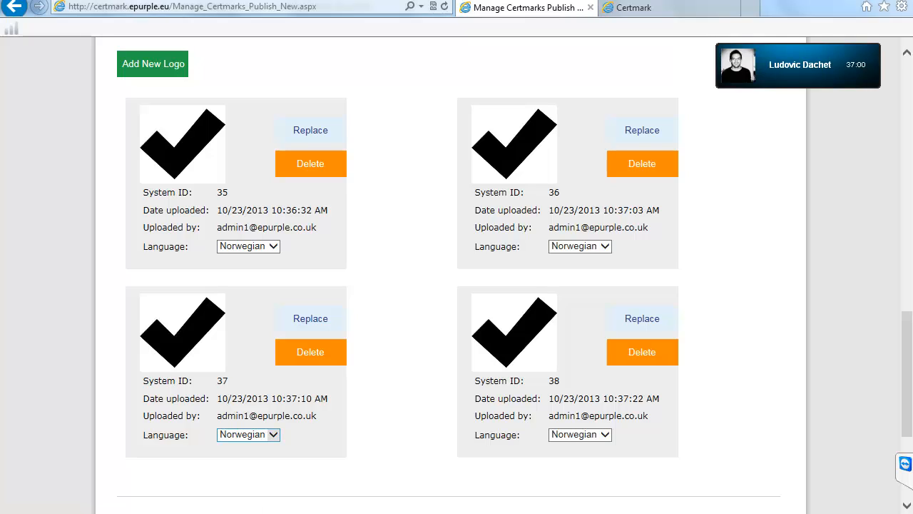
pyautogui.moveTo(317, 416); pyautogui.dragTo(216, 415)
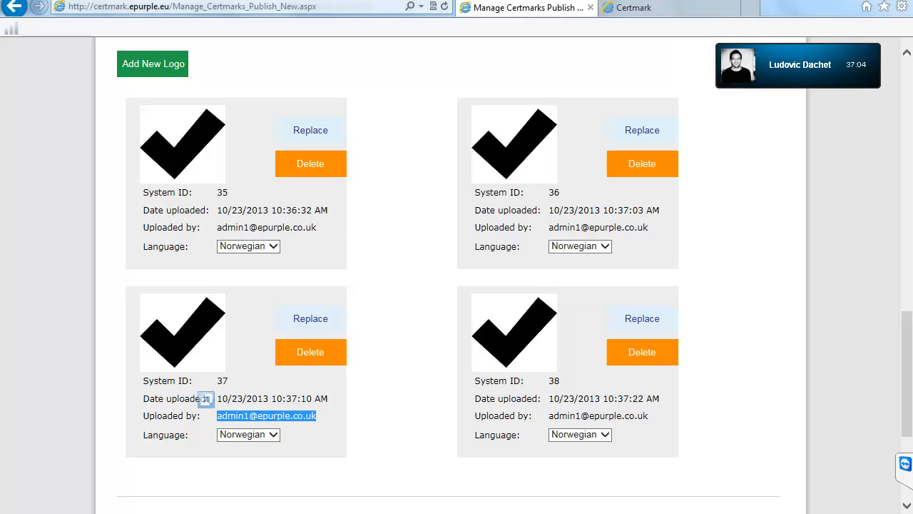
pyautogui.click(205, 398)
pyautogui.moveTo(216, 398); pyautogui.dragTo(328, 398)
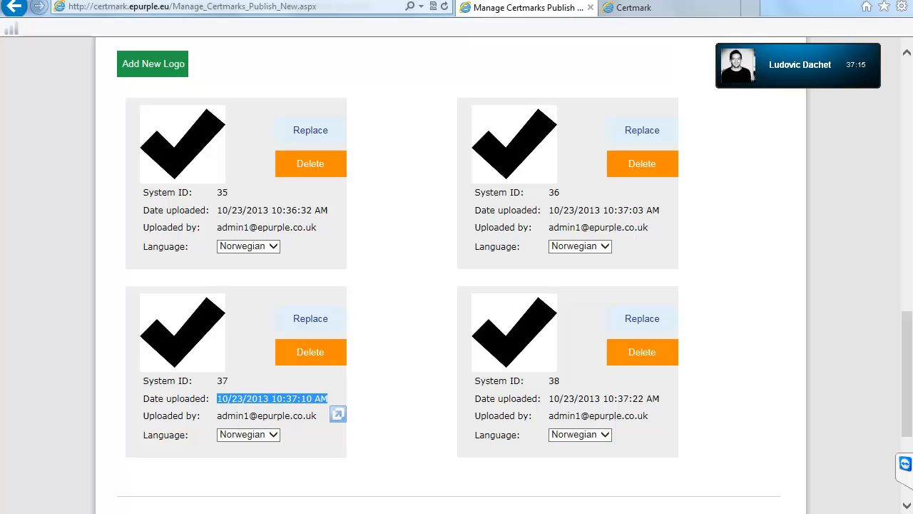
# Step: Set logo 37's language to English
pyautogui.click(273, 435)
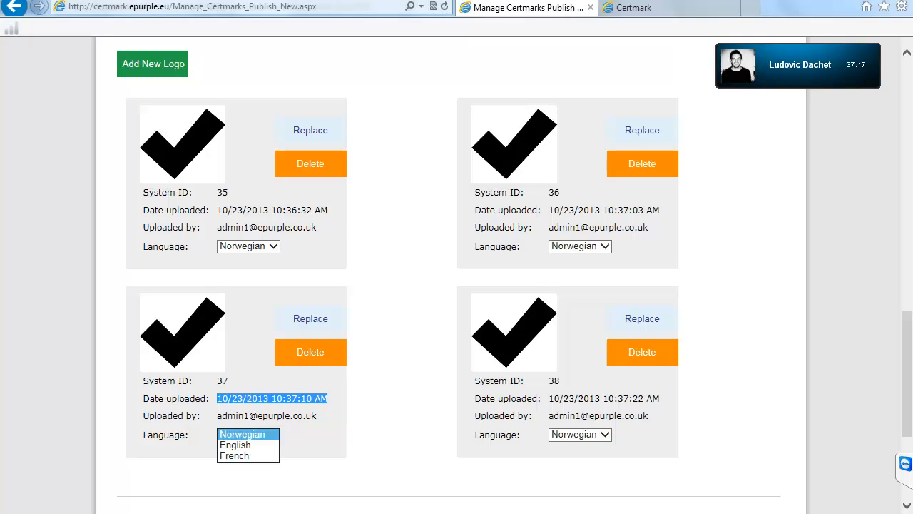
pyautogui.click(237, 445)
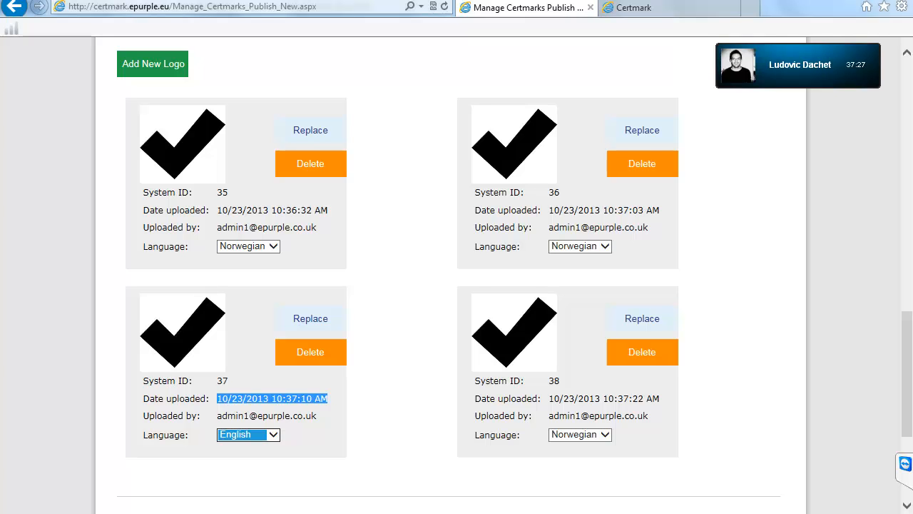
pyautogui.scroll(-3, 456, 285)
pyautogui.scroll(3, 457, 285)
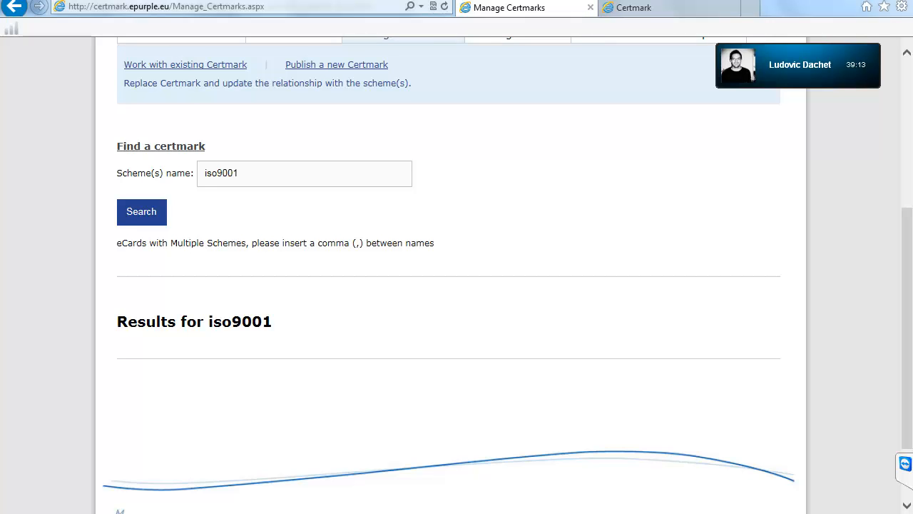
# Step: Go to Localise Customer Templates and open the Translate panel's Select Language list
pyautogui.scroll(2, 457, 275)
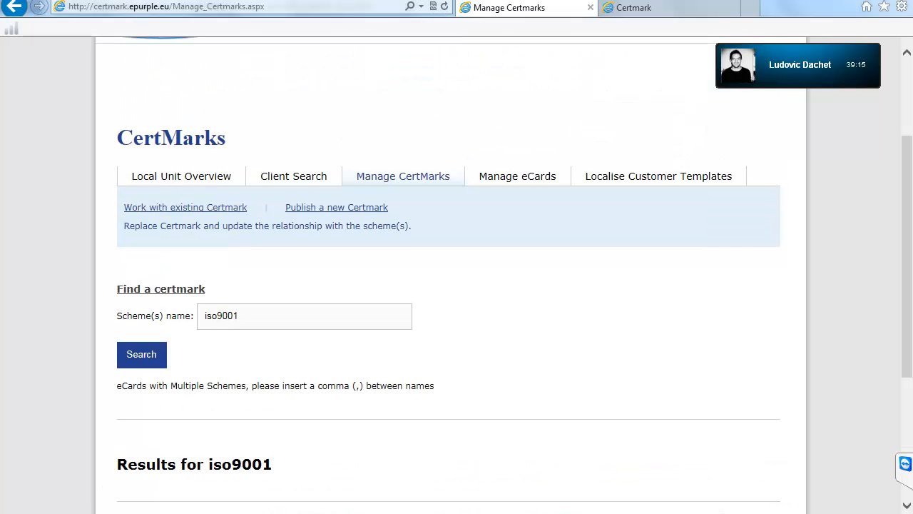
pyautogui.click(659, 176)
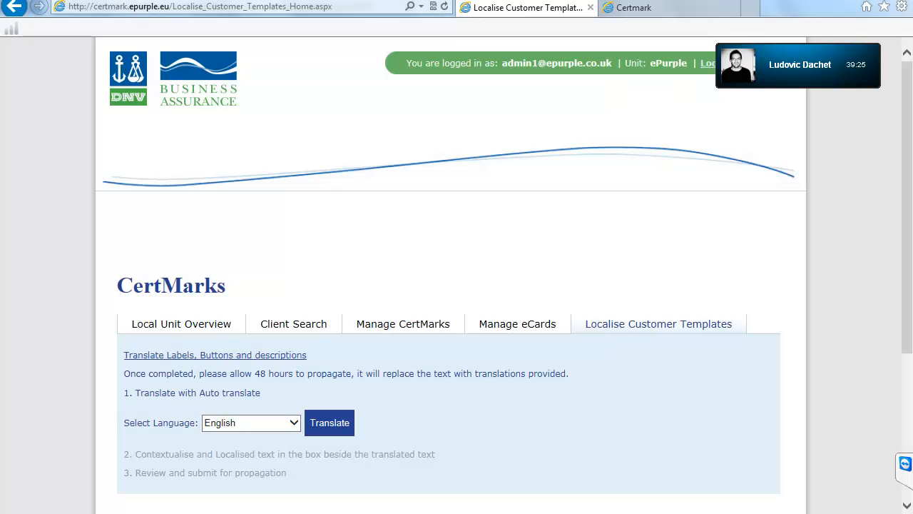
pyautogui.scroll(-3, 456, 285)
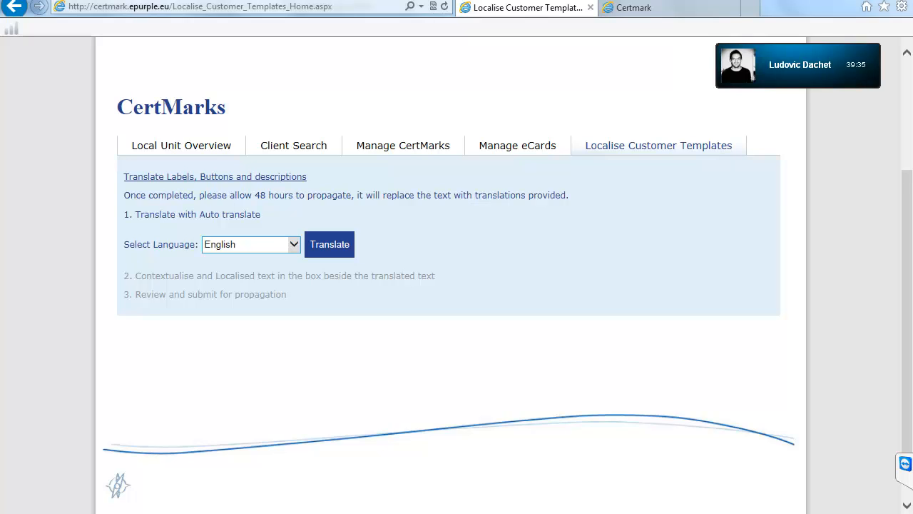
pyautogui.click(250, 244)
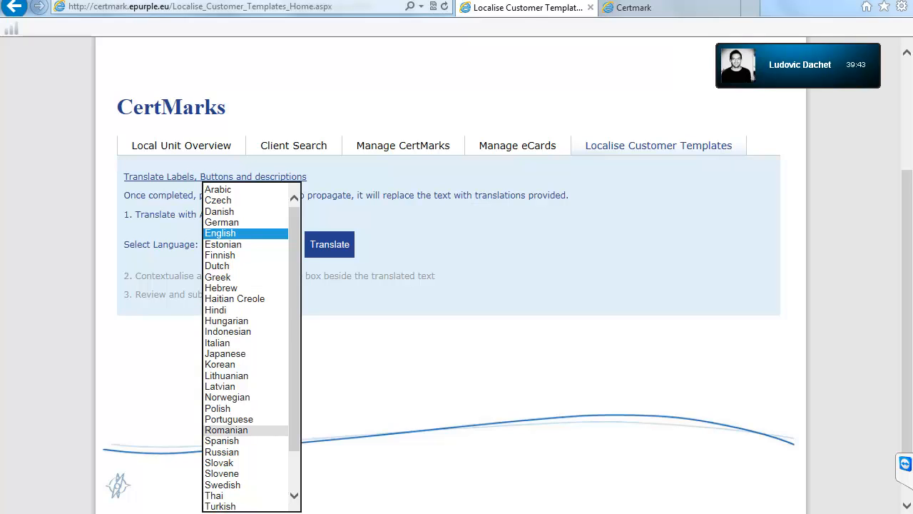
# Step: Choose Russian as the translation language and start the Your CertMarks translation entry
pyautogui.click(222, 452)
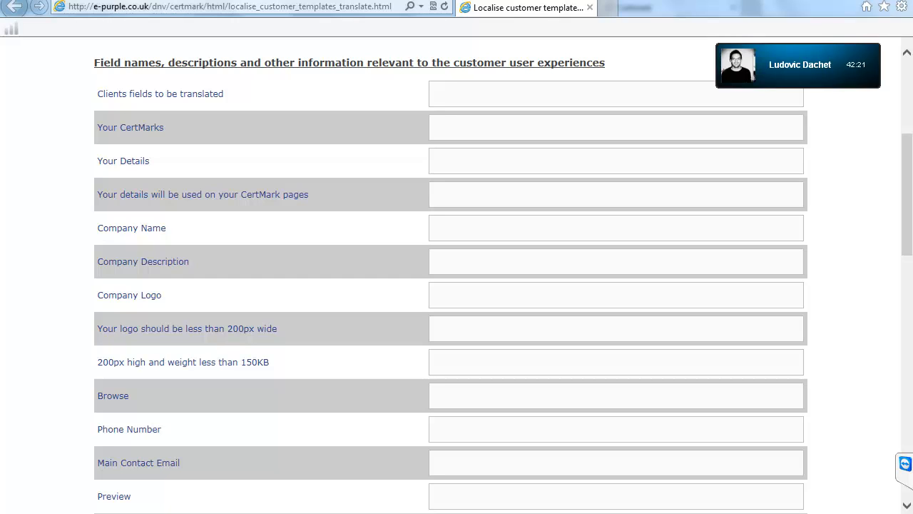
pyautogui.click(437, 127)
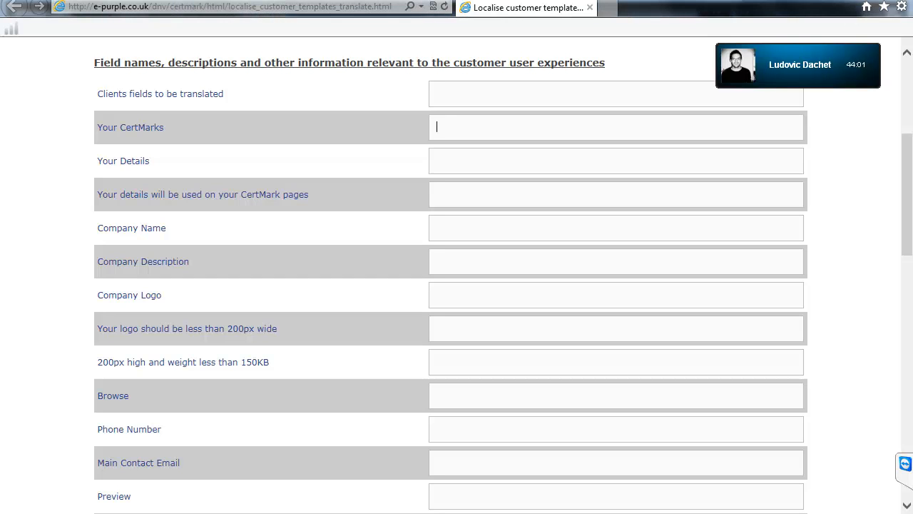
pyautogui.scroll(-6, 456, 286)
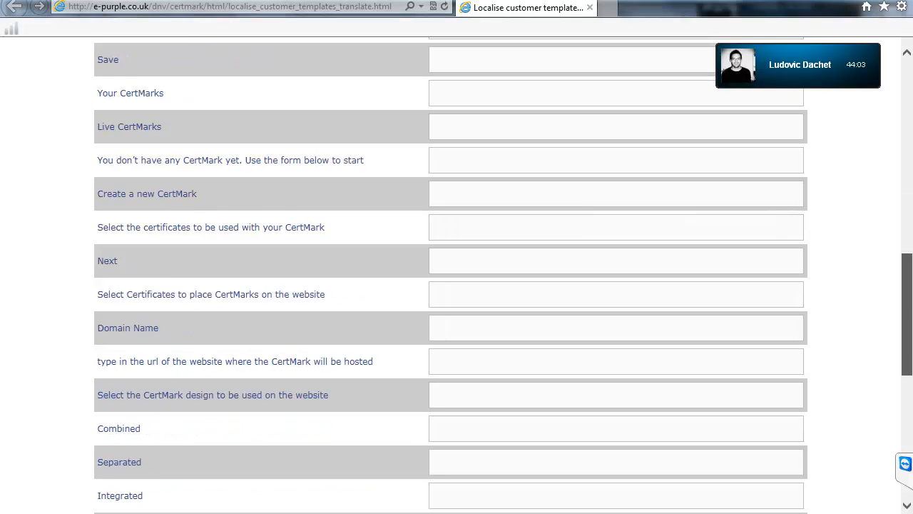
pyautogui.scroll(3, 457, 285)
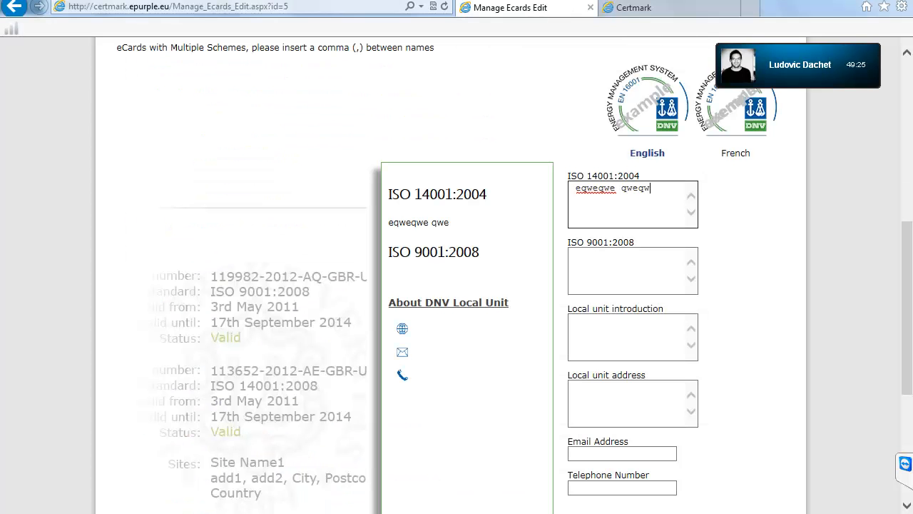
# Step: Enter placeholder text in the ISO 14001:2004 description and highlight it in the preview
pyautogui.write('qw qwe wqe wq wqe')
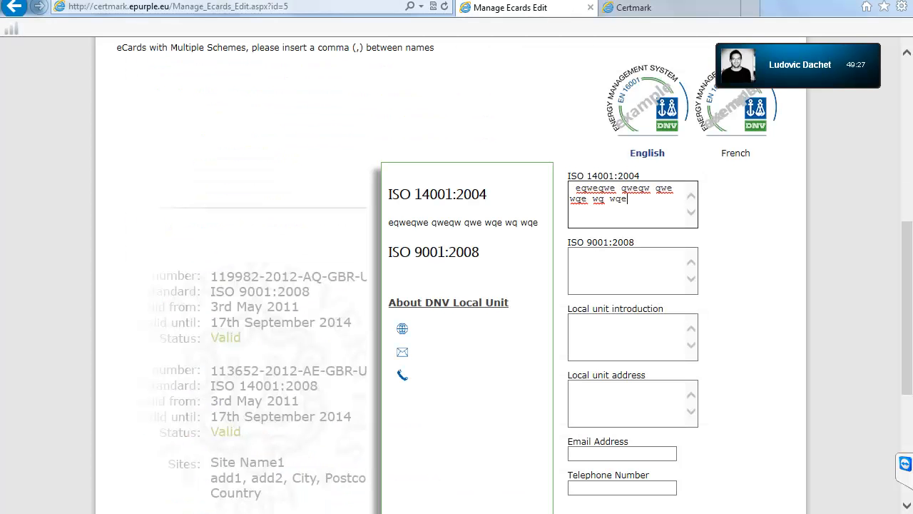
pyautogui.write(' wqe wq qwe w wqe wqe ewq wq wq')
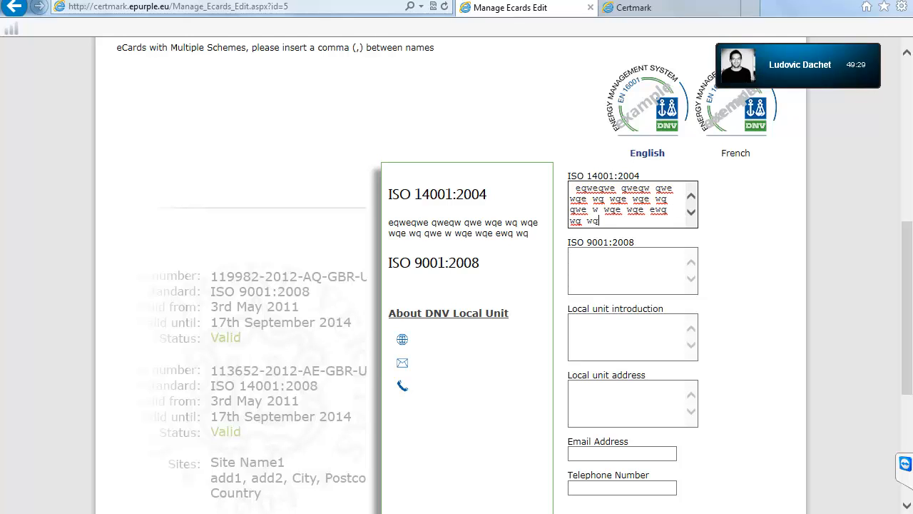
pyautogui.write('e wq wqe wqqwe ewq')
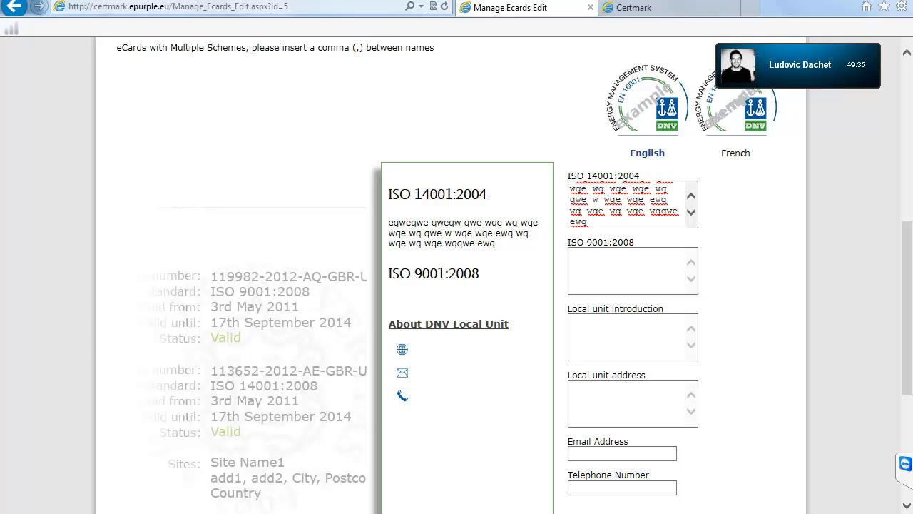
pyautogui.moveTo(389, 194); pyautogui.dragTo(487, 197)
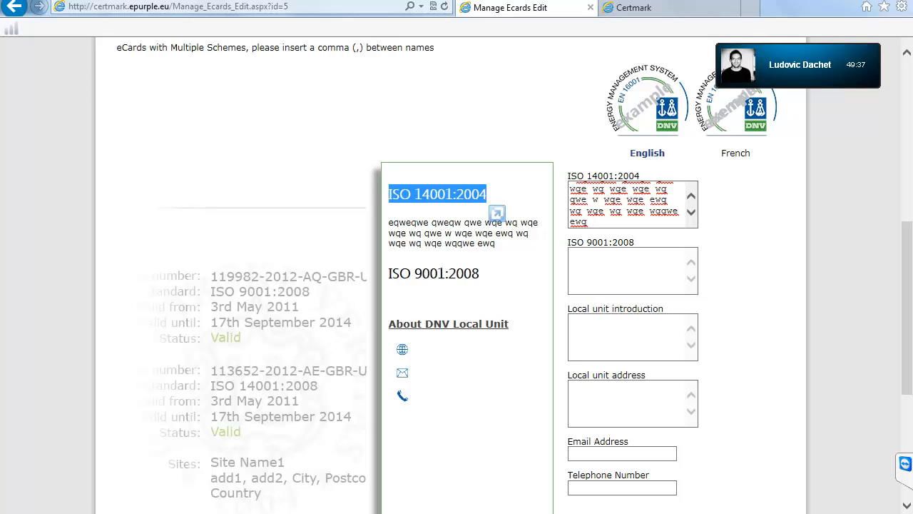
pyautogui.click(493, 214)
pyautogui.moveTo(389, 222); pyautogui.dragTo(495, 244)
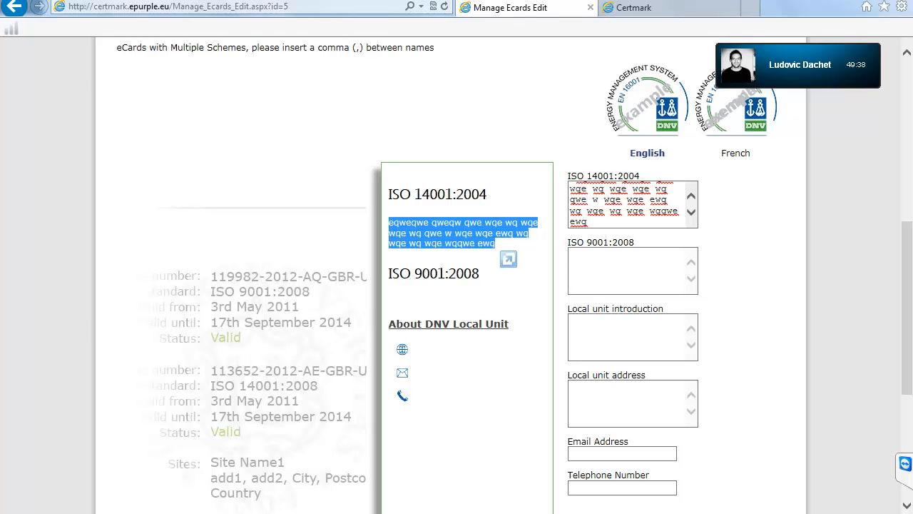
# Step: Write four lines of placeholder text into the ISO 9001:2008 description box
pyautogui.click(585, 264)
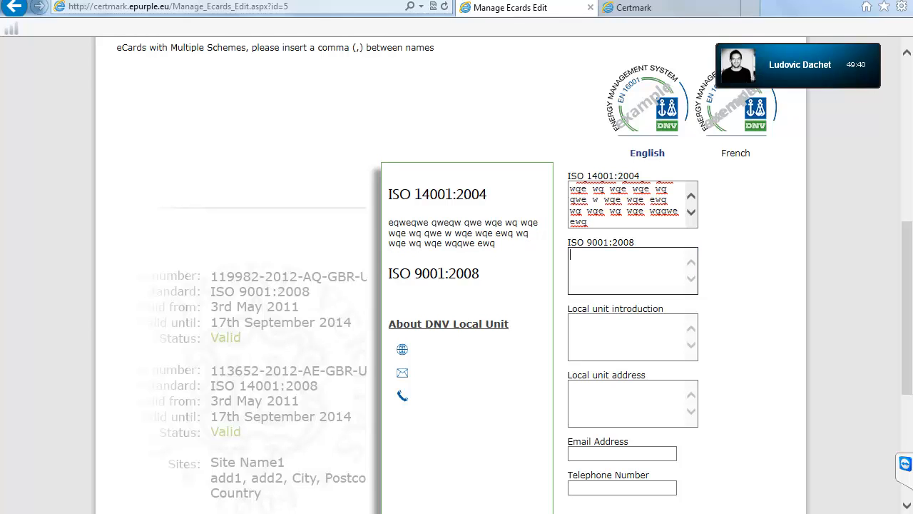
pyautogui.write('esrewrwe')
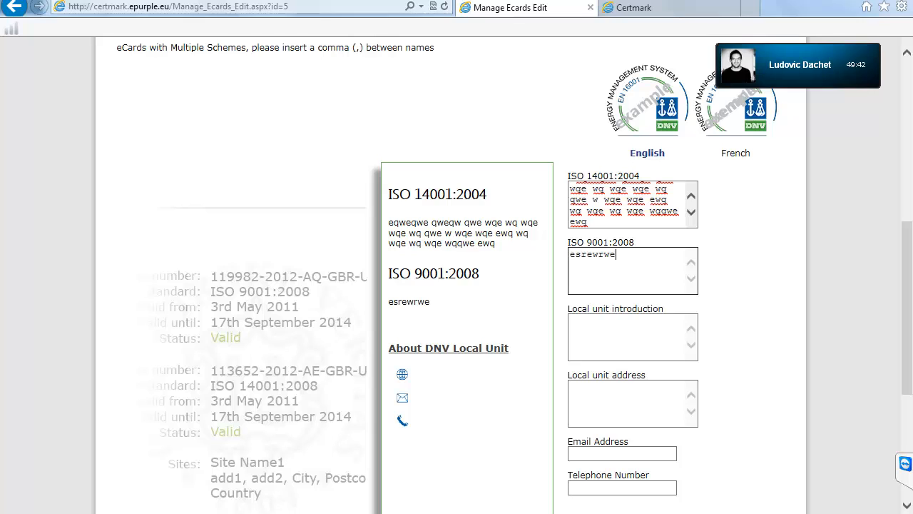
pyautogui.write('r werew')
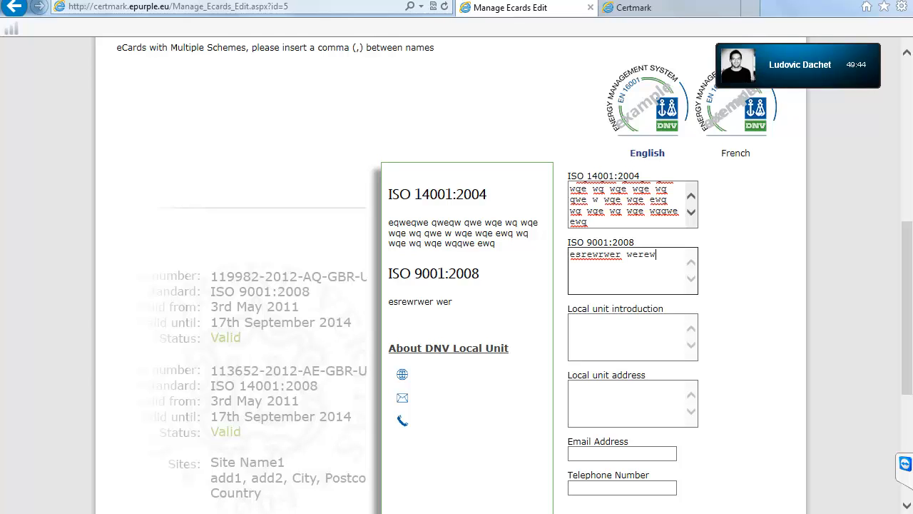
pyautogui.write('rewr  werwerewr  werewrwe ')
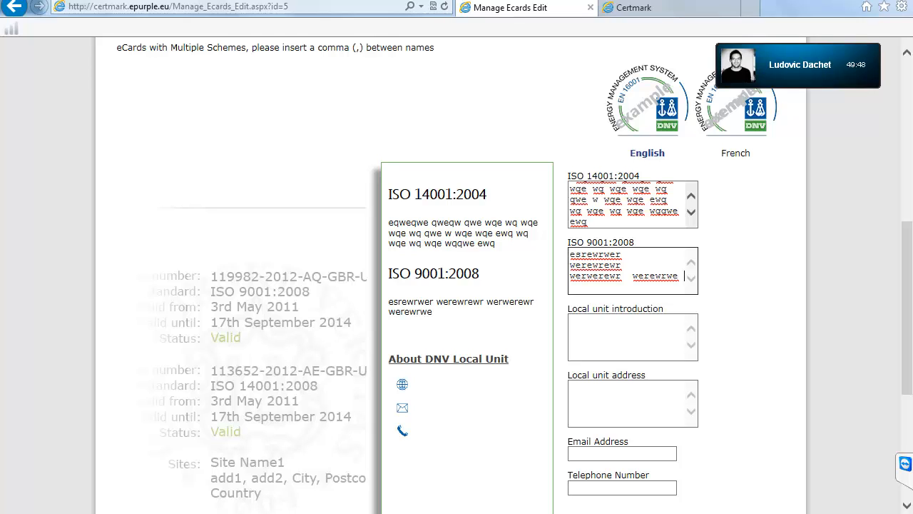
pyautogui.write('werewrewr  wer')
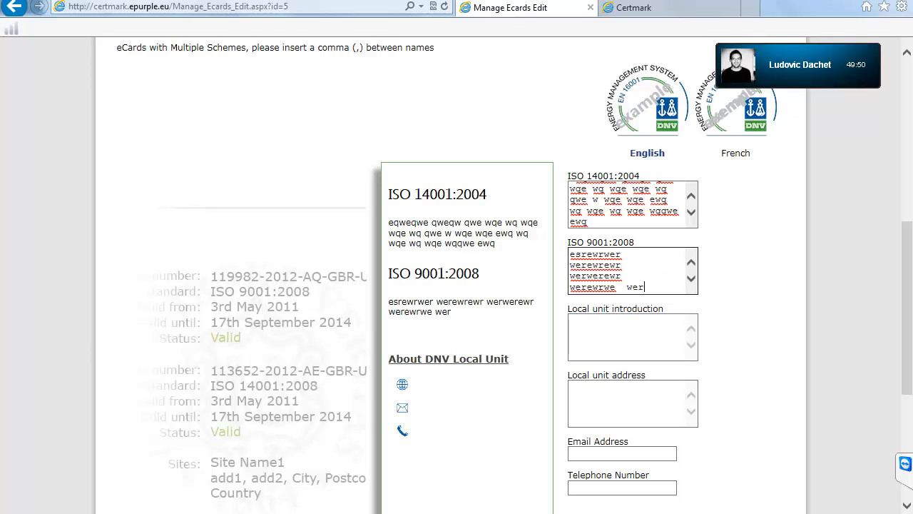
pyautogui.write('ewrewrwe')
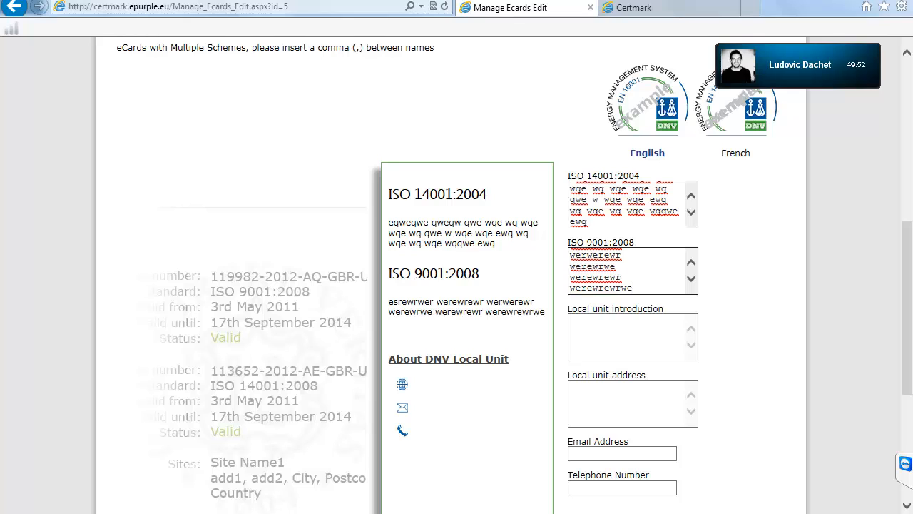
pyautogui.write(' werwerewr')
pyautogui.press('Return')
pyautogui.write('wer')
pyautogui.press('Return')
pyautogui.write('ewr')
pyautogui.press('Return')
pyautogui.write('ewrewrew')
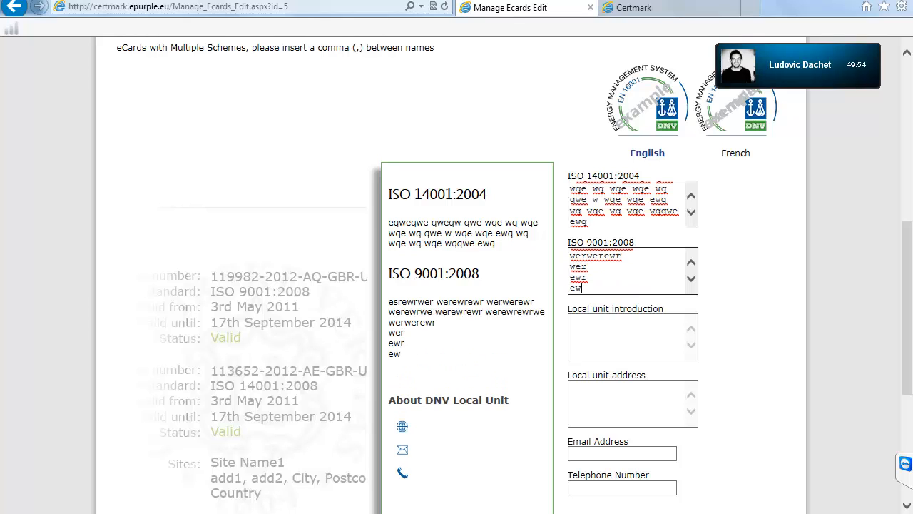
pyautogui.press('Return')
pyautogui.write('r  wer wer wer we rwe r')
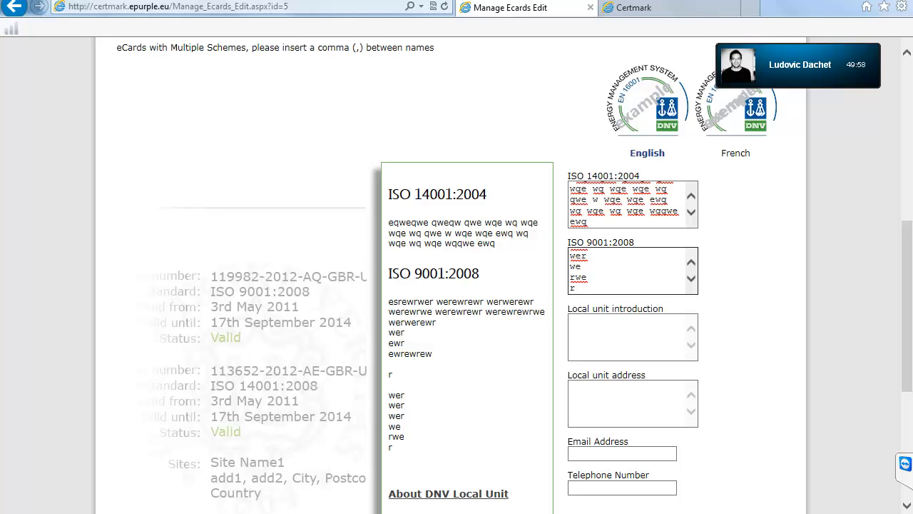
pyautogui.scroll(-4, 457, 285)
pyautogui.scroll(3, 457, 285)
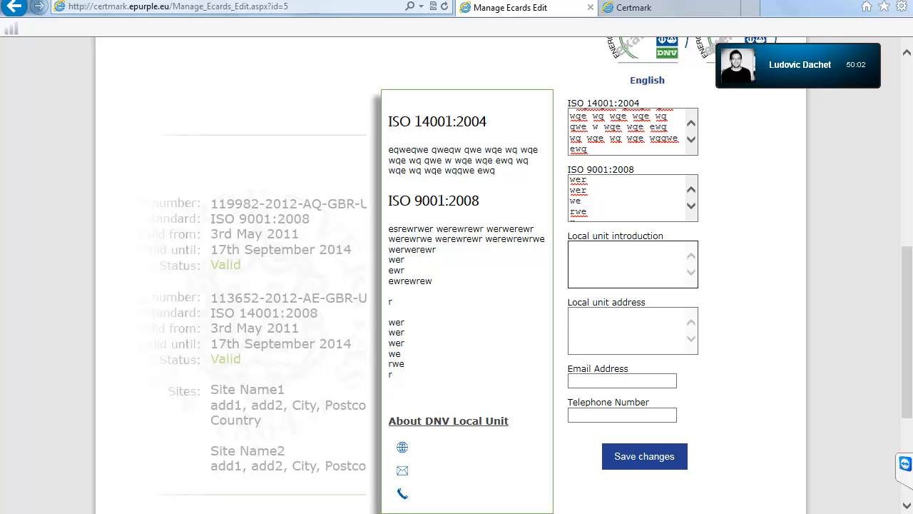
pyautogui.write('qweqweqweqwewqewqwqeqlkjlqwelkj')
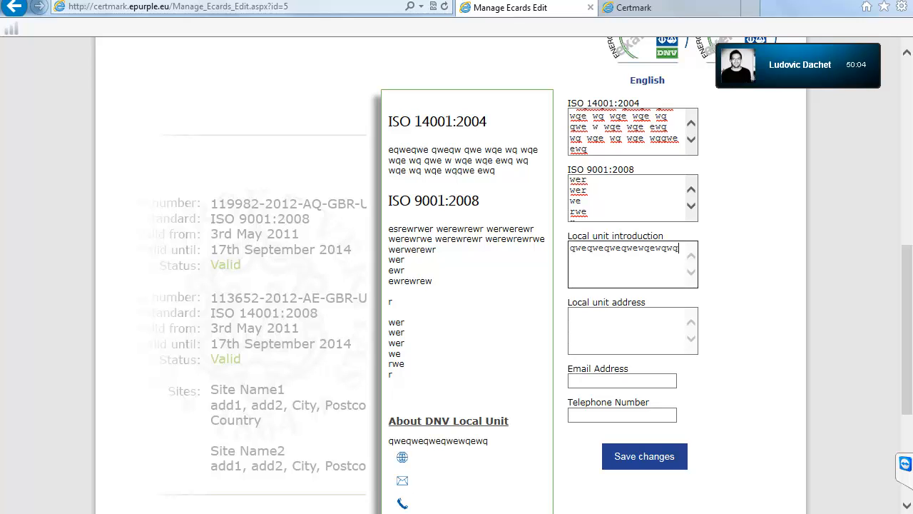
pyautogui.press('BackSpace')
pyautogui.press('BackSpace')
pyautogui.press('BackSpace')
pyautogui.press('BackSpace')
pyautogui.press('BackSpace')
pyautogui.press('BackSpace')
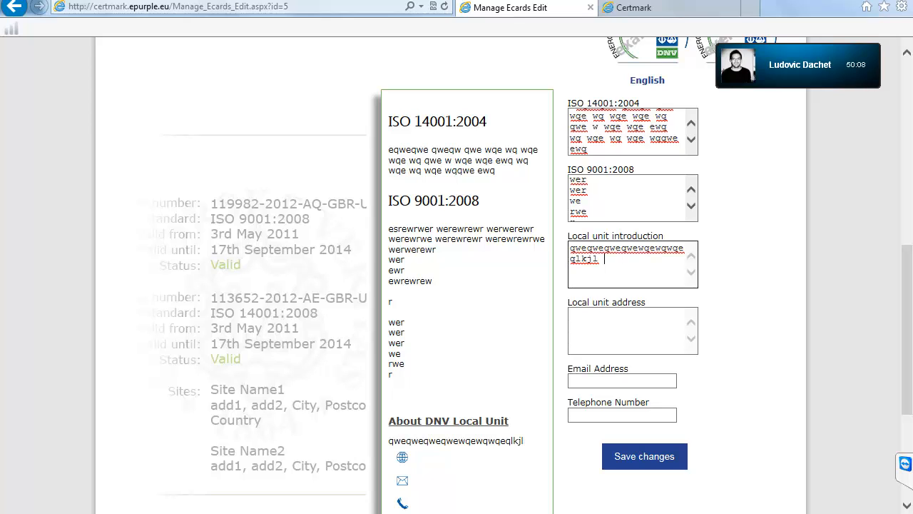
pyautogui.write('q')
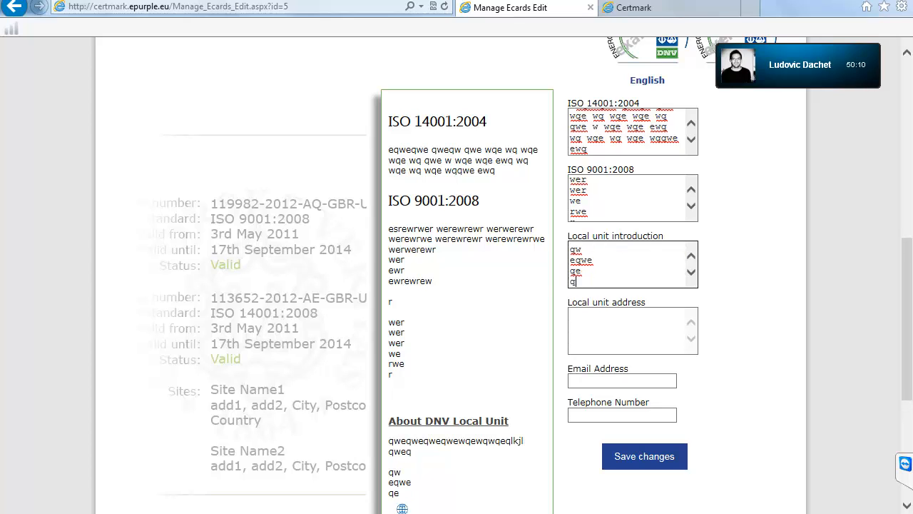
pyautogui.write('weq  qw eqwe qe qwewq e')
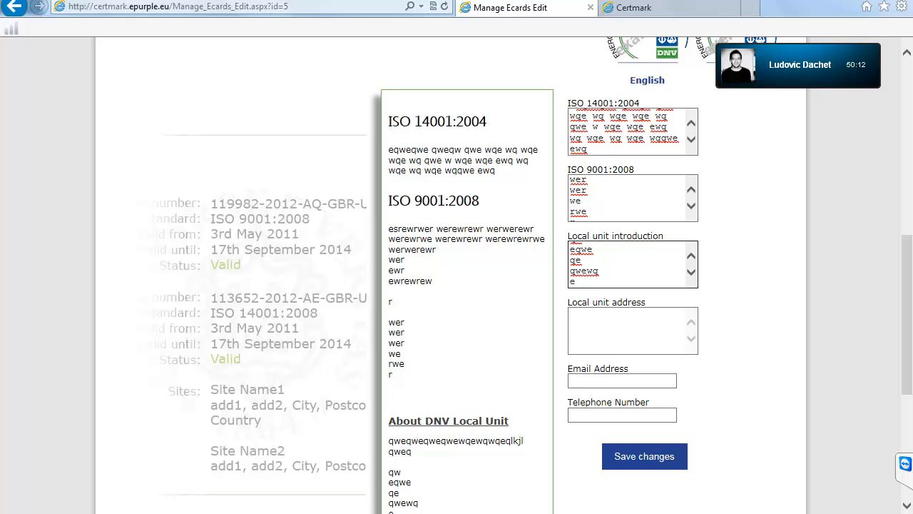
pyautogui.scroll(-3, 456, 285)
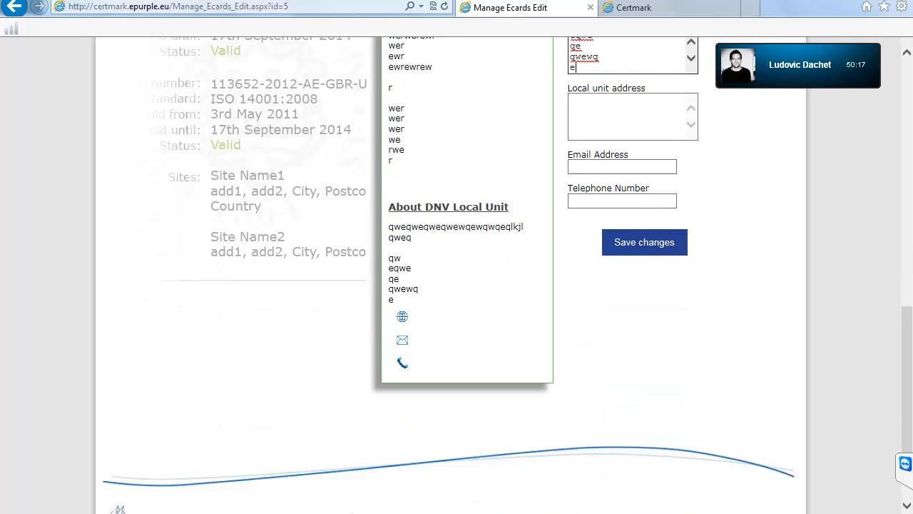
pyautogui.scroll(5, 456, 286)
pyautogui.scroll(-6, 457, 286)
pyautogui.scroll(2, 457, 285)
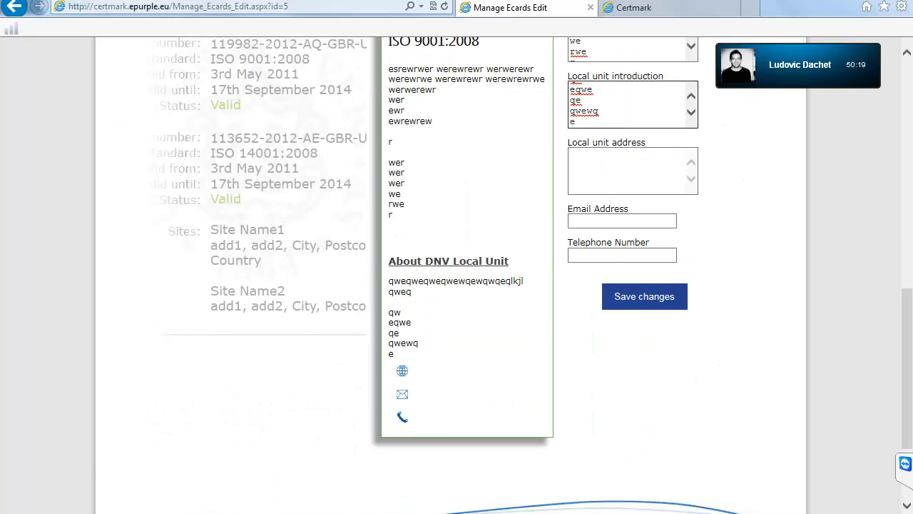
pyautogui.click(621, 169)
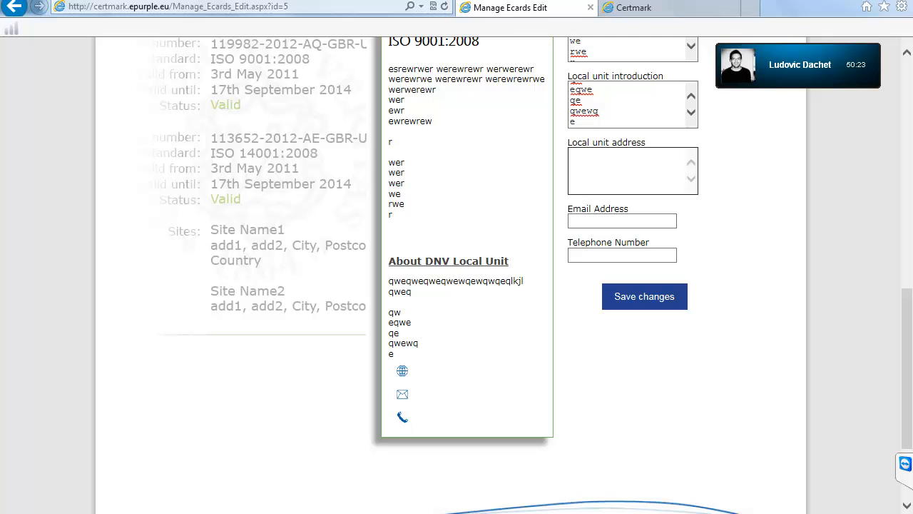
# Step: Enter a multi-line local unit address followed by the unit's e-mail address
pyautogui.write('qweqwe')
pyautogui.press('Return')
pyautogui.write('qwe')
pyautogui.press('Return')
pyautogui.write('qwe')
pyautogui.press('Return')
pyautogui.write('qwe')
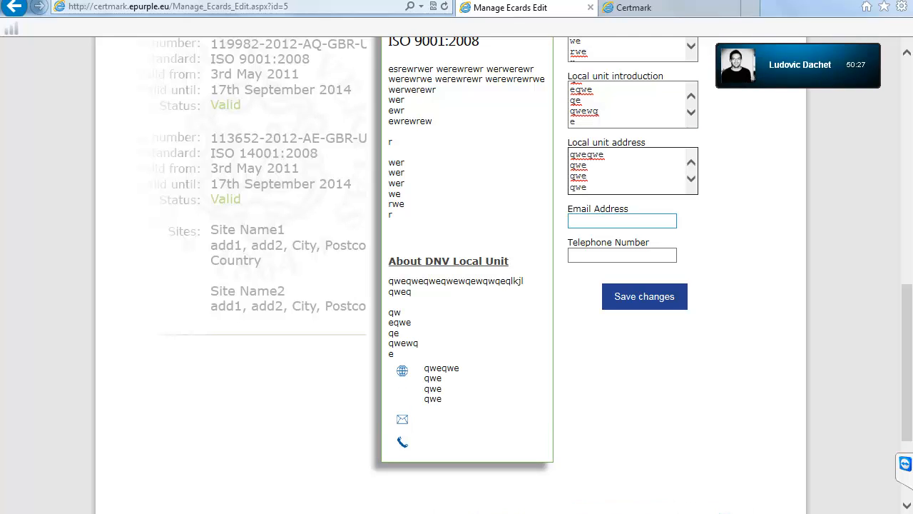
pyautogui.write('info')
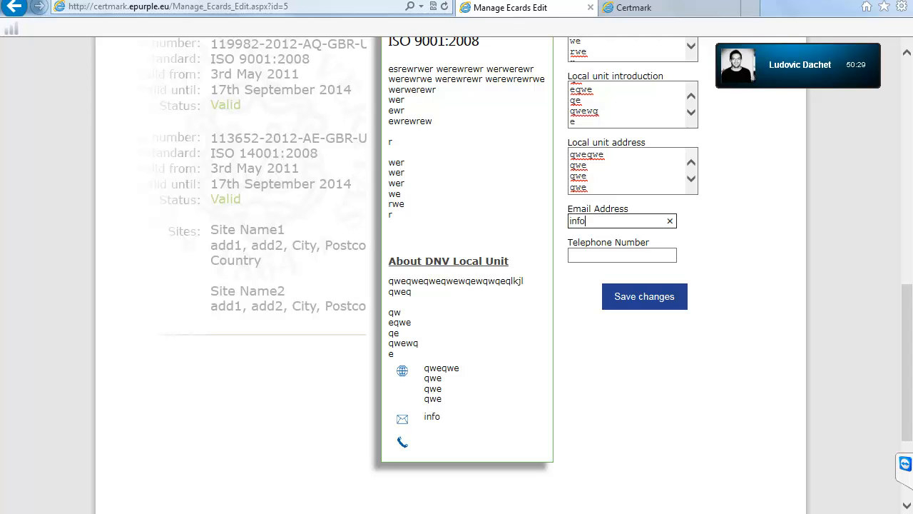
pyautogui.write('@email.com')
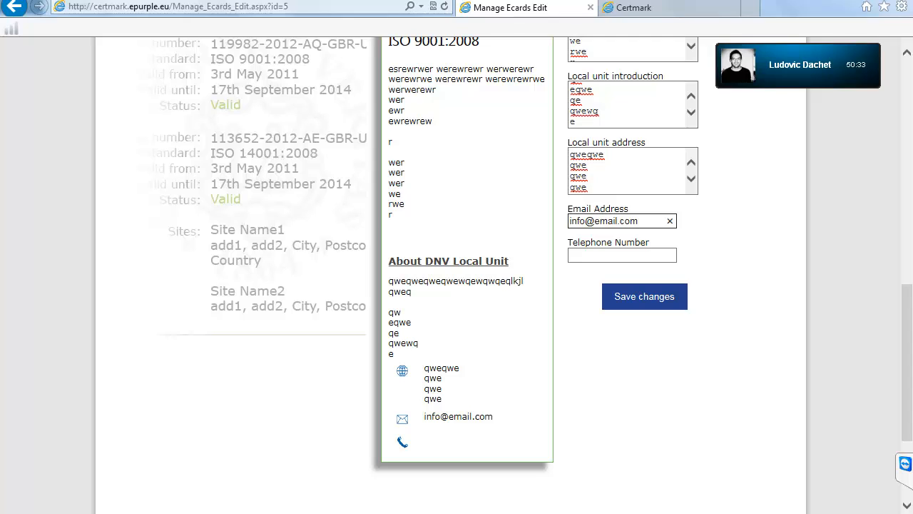
# Step: Fill in the local unit's telephone number, correcting mistyped digits
pyautogui.press('Tab')
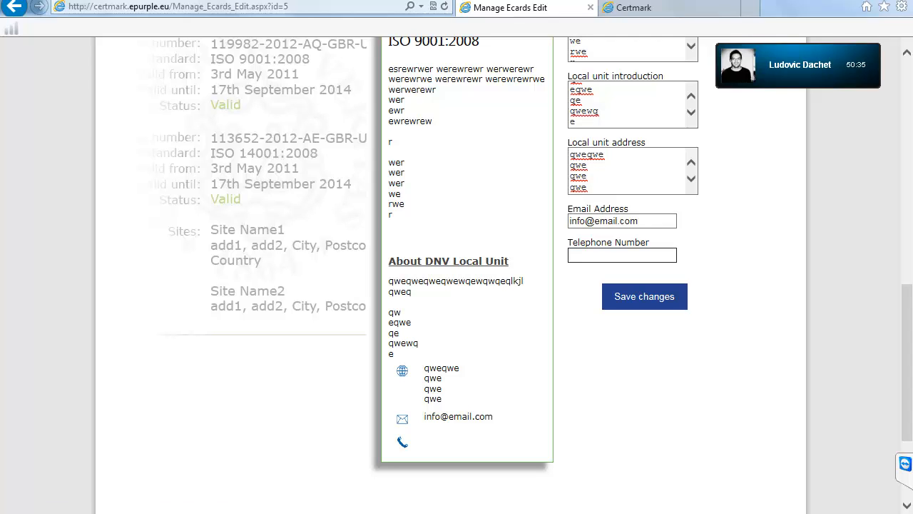
pyautogui.write('lkas')
pyautogui.press('BackSpace')
pyautogui.press('BackSpace')
pyautogui.press('BackSpace')
pyautogui.press('BackSpace')
pyautogui.write('1234')
pyautogui.press('BackSpace')
pyautogui.write('12')
pyautogui.press('BackSpace')
pyautogui.press('BackSpace')
pyautogui.press('BackSpace')
pyautogui.write('12 4321 14')
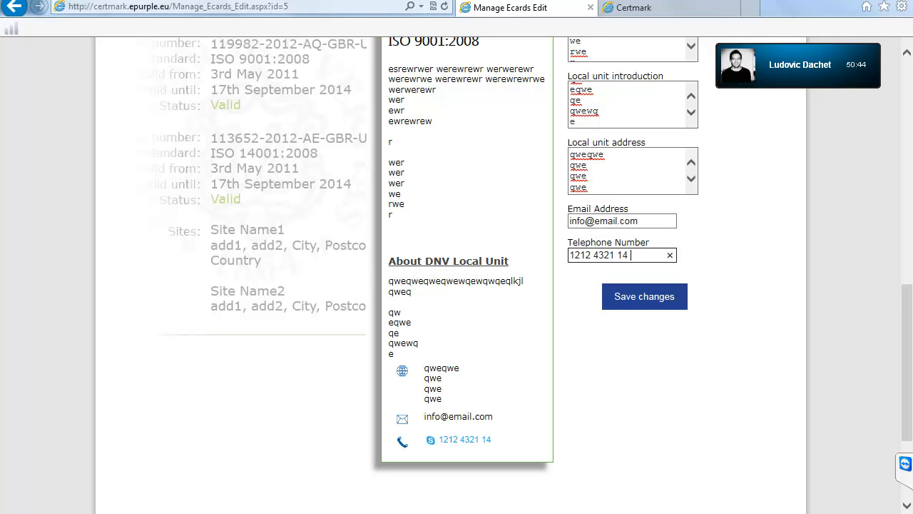
pyautogui.scroll(3, 456, 275)
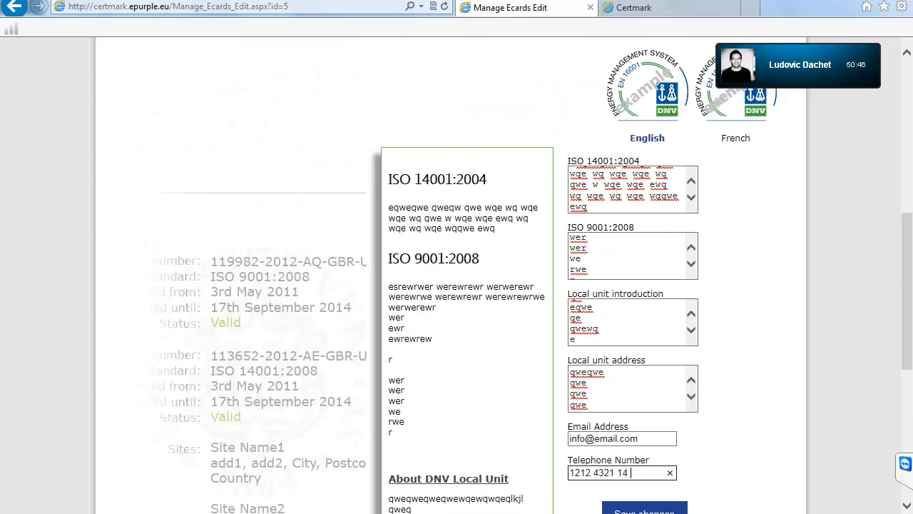
pyautogui.scroll(-2, 457, 275)
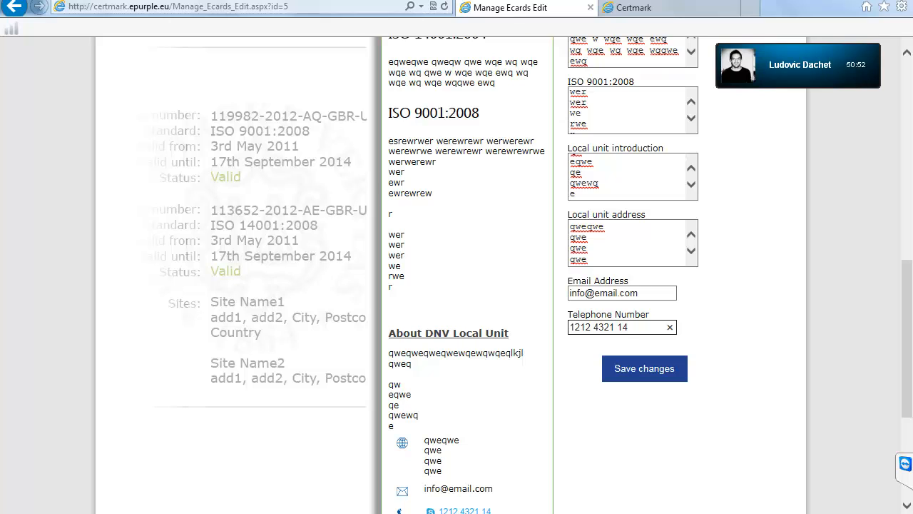
pyautogui.scroll(-3, 457, 275)
pyautogui.scroll(3, 457, 275)
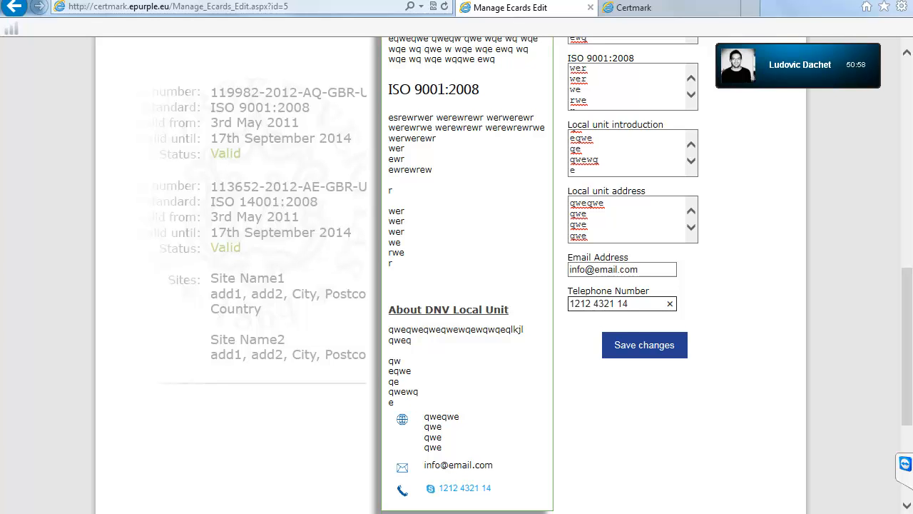
pyautogui.scroll(3, 457, 275)
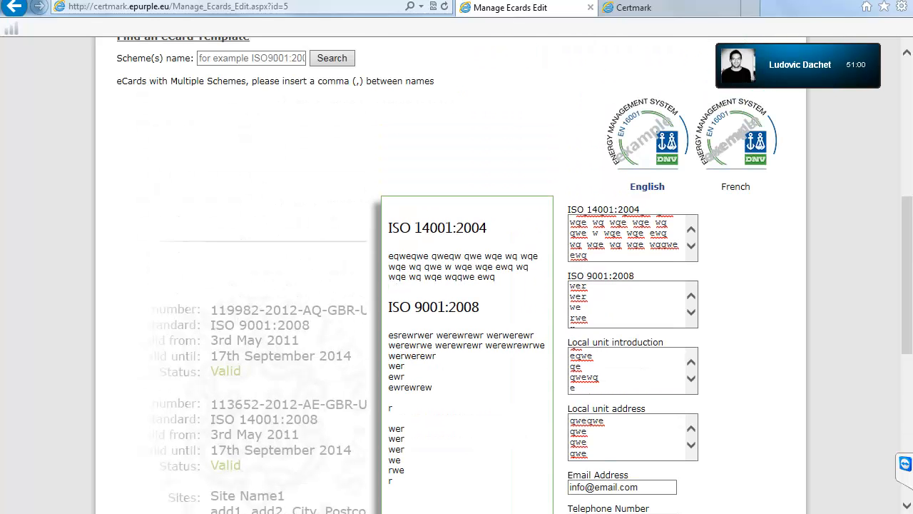
pyautogui.scroll(-2, 456, 276)
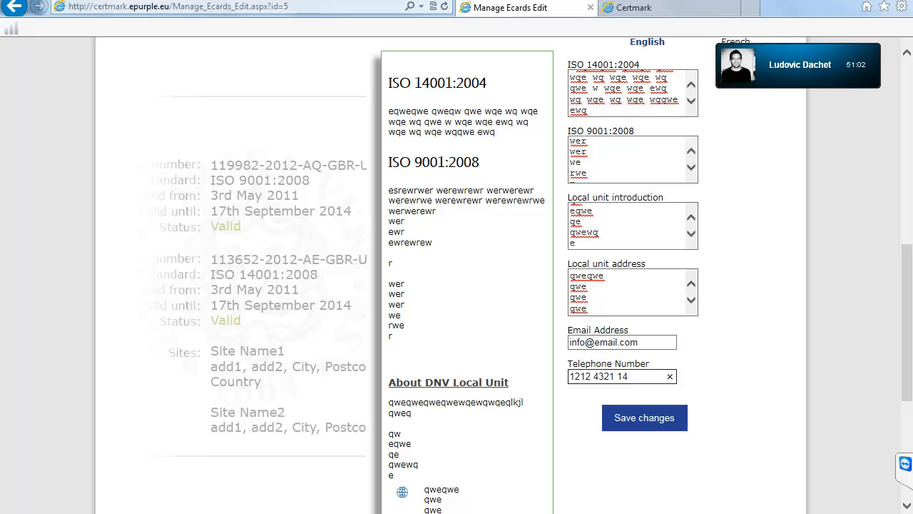
pyautogui.click(645, 418)
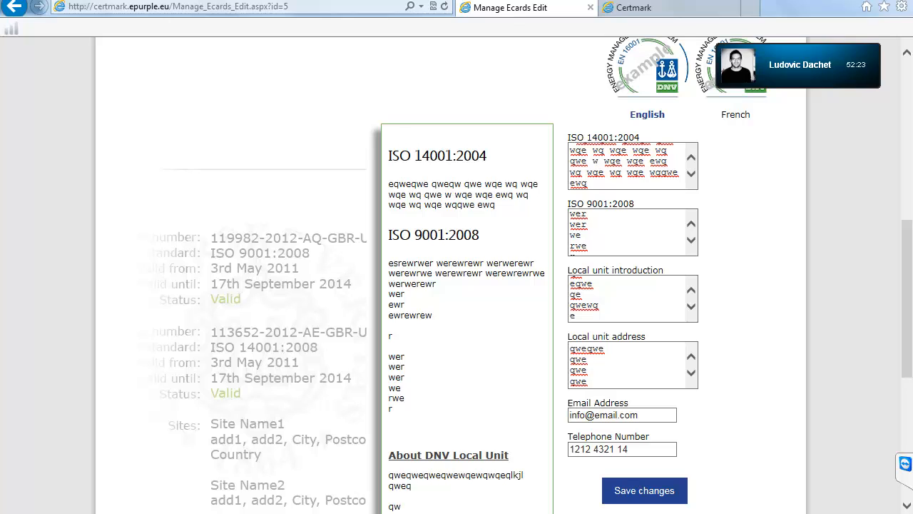
pyautogui.moveTo(385, 147); pyautogui.dragTo(642, 450)
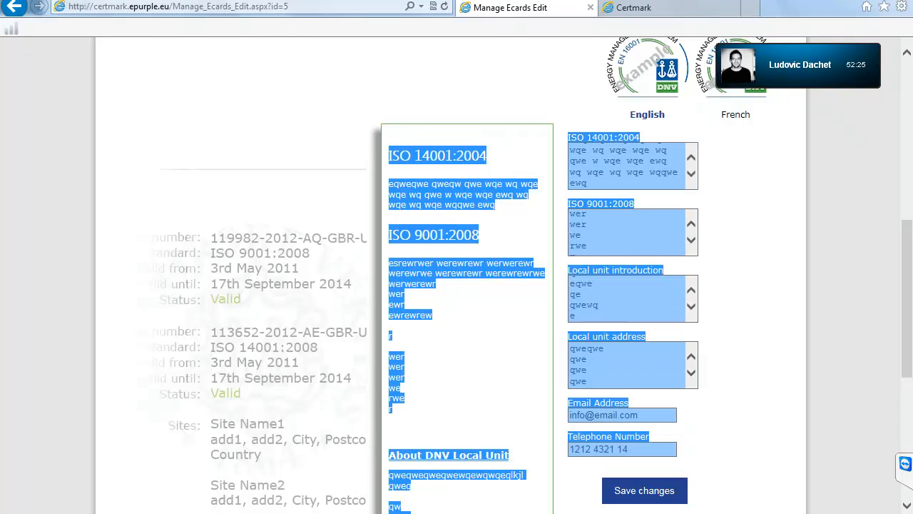
pyautogui.click(621, 415)
pyautogui.moveTo(570, 432); pyautogui.dragTo(628, 147)
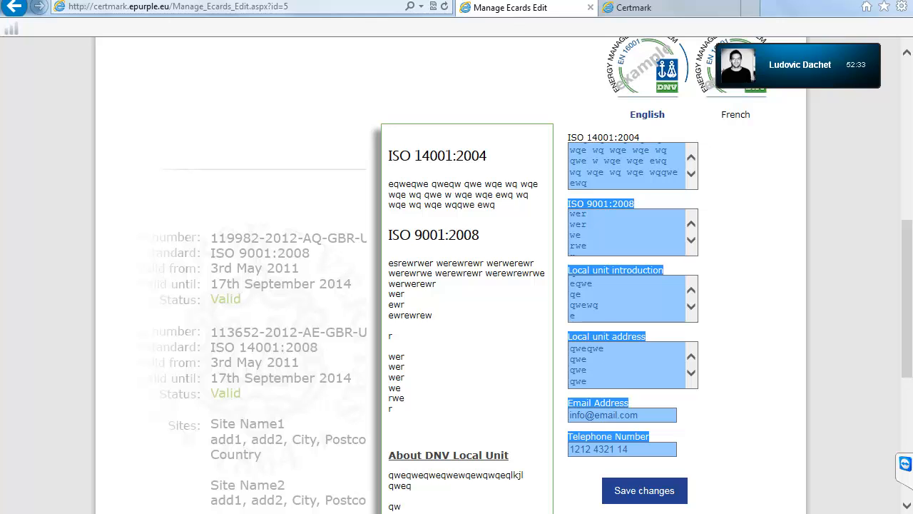
pyautogui.scroll(5, 456, 286)
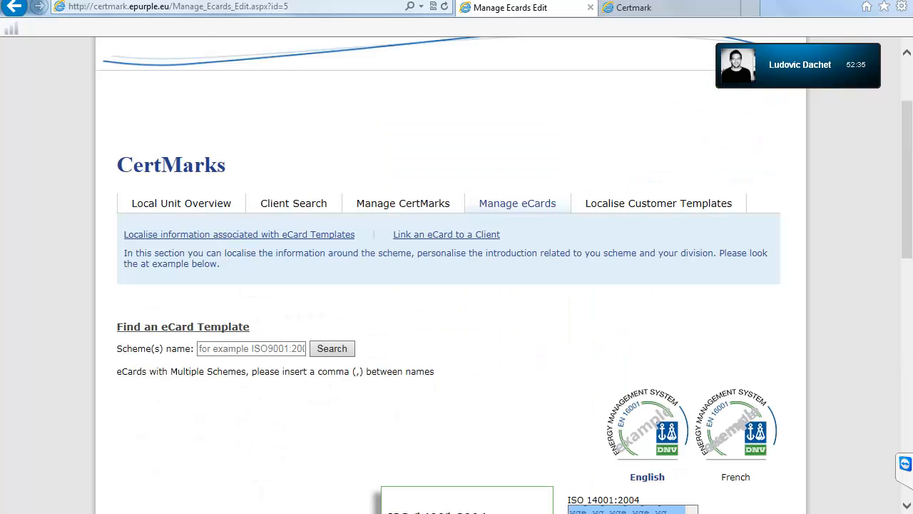
pyautogui.scroll(-1, 457, 285)
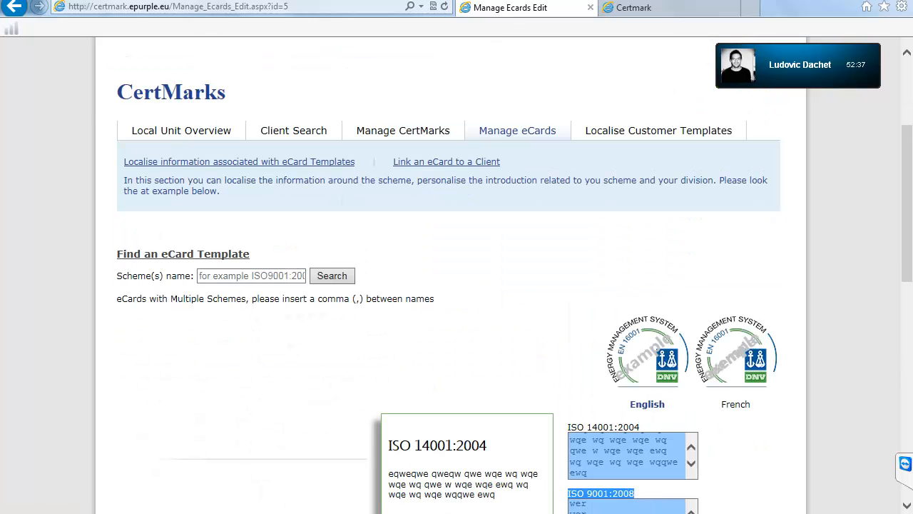
pyautogui.scroll(-4, 456, 285)
pyautogui.scroll(3, 457, 285)
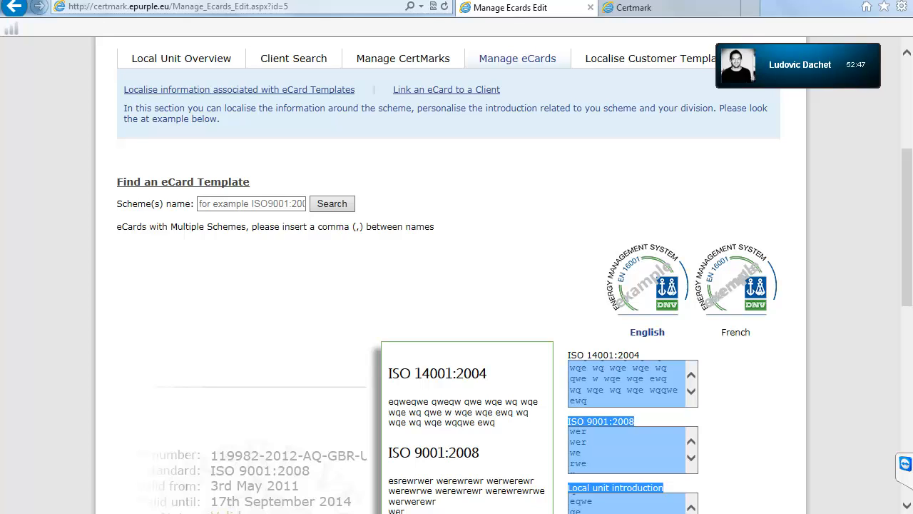
pyautogui.scroll(-5, 457, 275)
pyautogui.scroll(4, 456, 274)
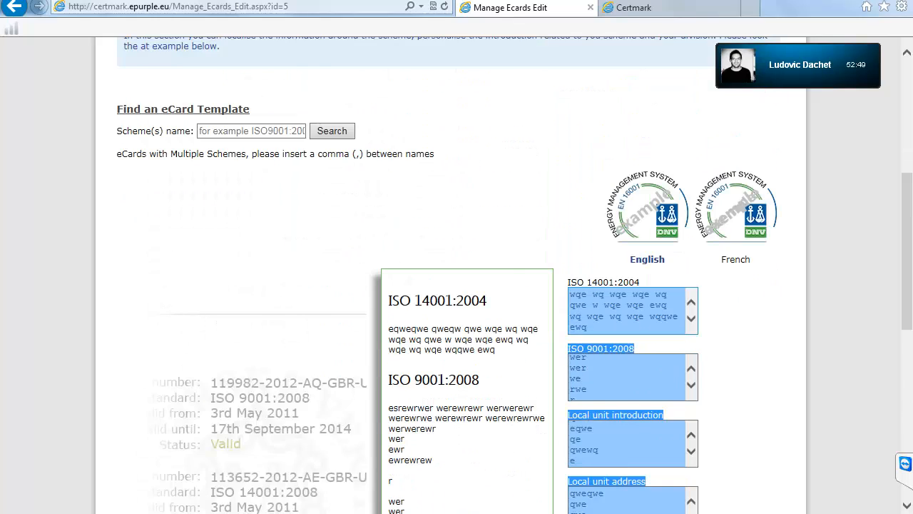
pyautogui.scroll(-1, 457, 275)
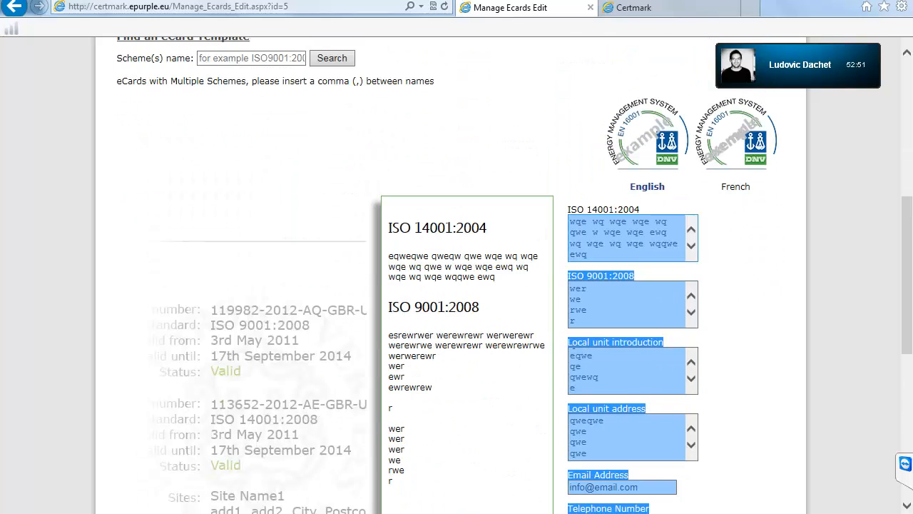
pyautogui.scroll(-2, 456, 275)
pyautogui.scroll(1, 457, 275)
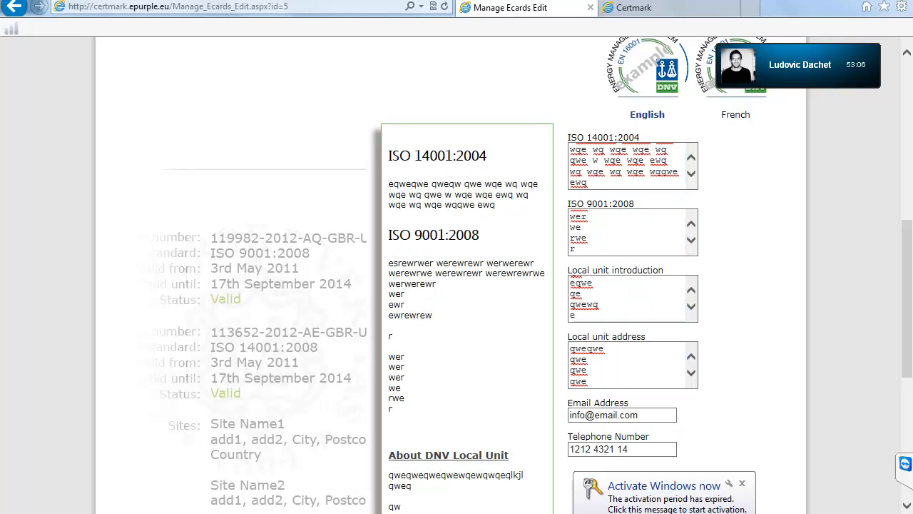
pyautogui.moveTo(641, 137); pyautogui.dragTo(568, 137)
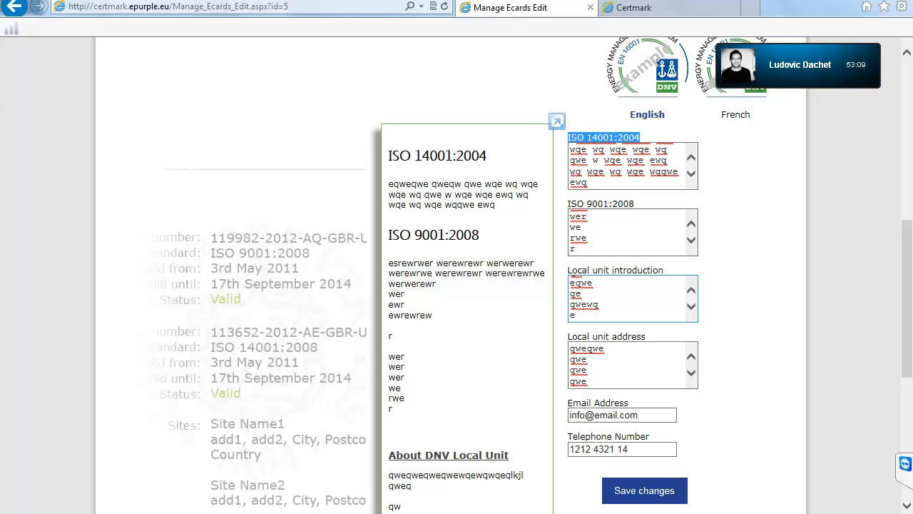
pyautogui.scroll(3, 633, 166)
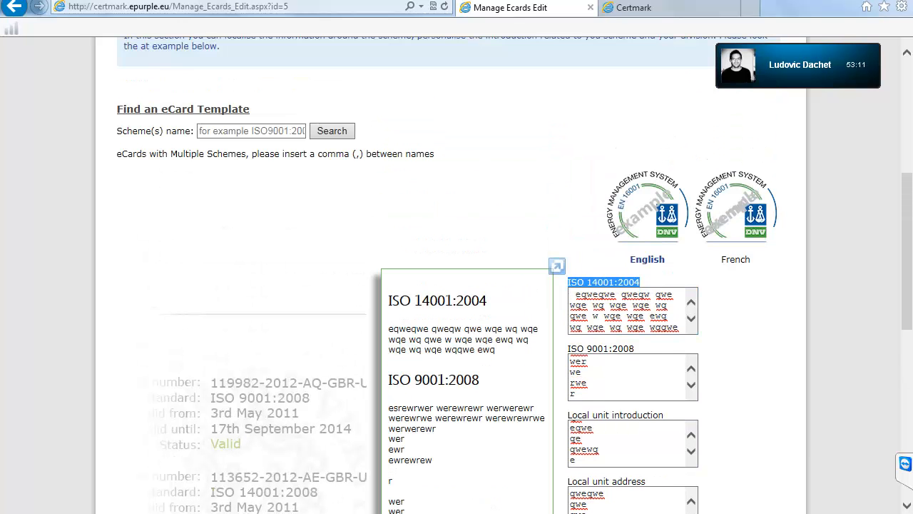